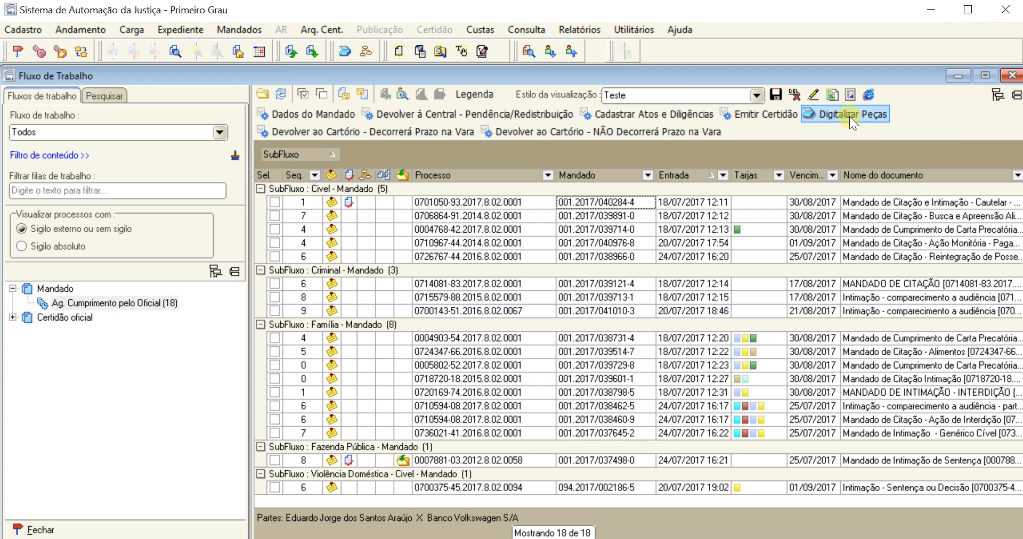
# Open document scanning from the acts and diligences record of the first Cível mandado, with Scanner as the source
pyautogui.click(610, 202)
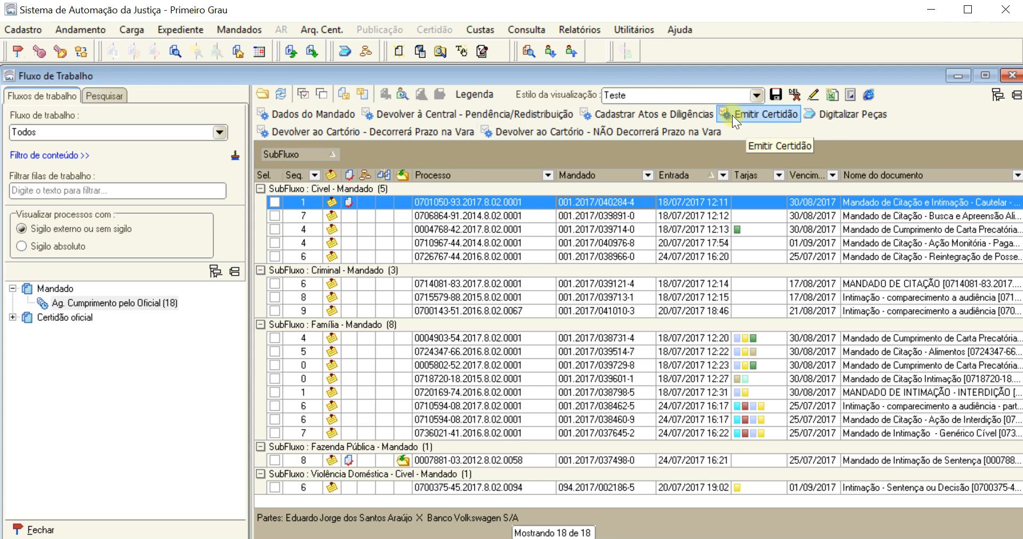
pyautogui.click(594, 111)
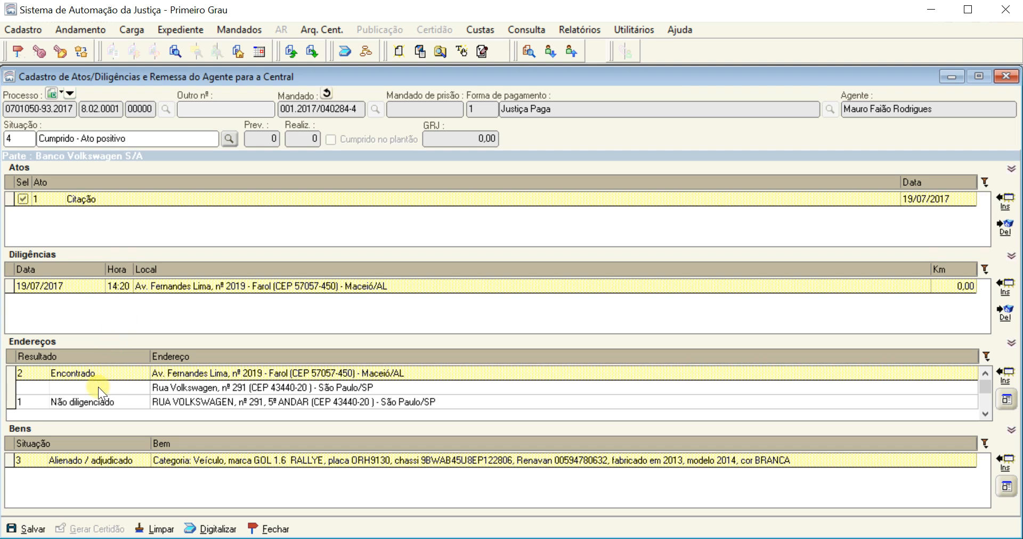
pyautogui.click(219, 530)
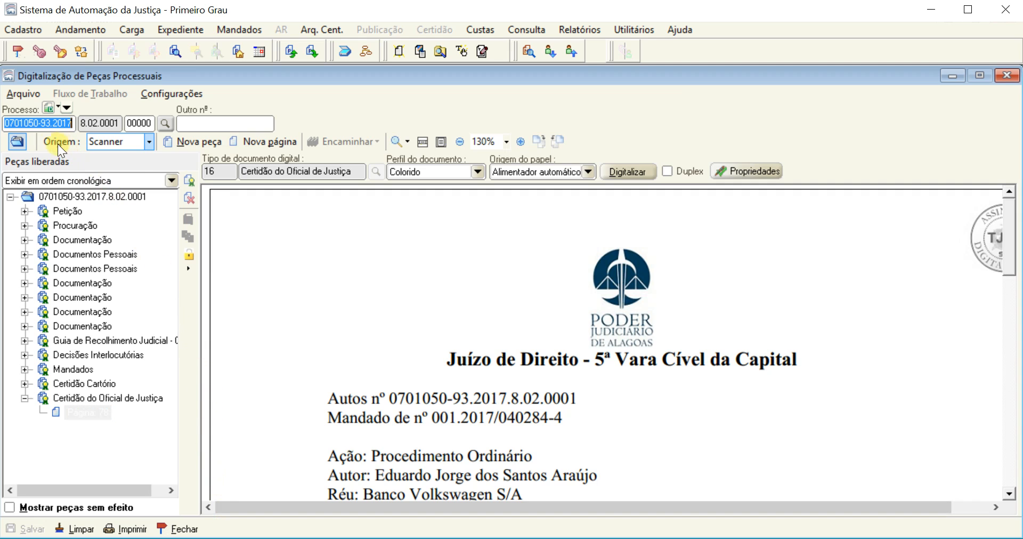
pyautogui.click(152, 142)
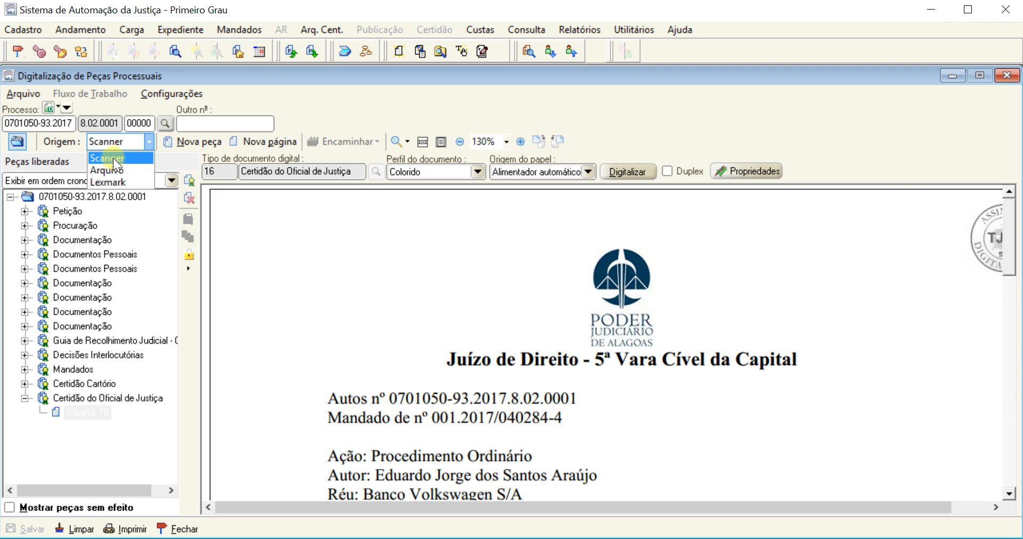
pyautogui.click(130, 159)
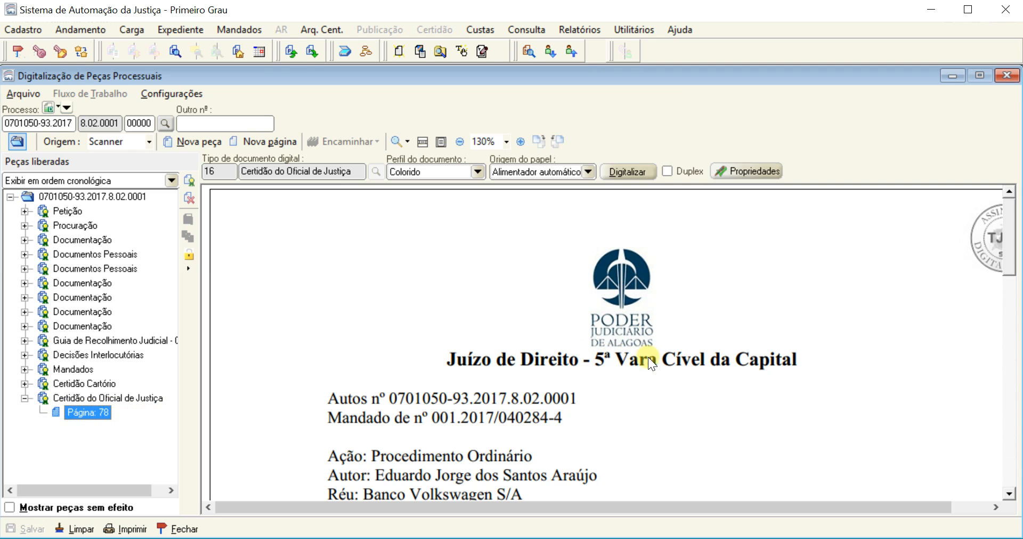
# Read through the text and signature block of the existing Certidão do Oficial de Justiça
pyautogui.click(693, 363)
pyautogui.scroll(-7, 693, 363)
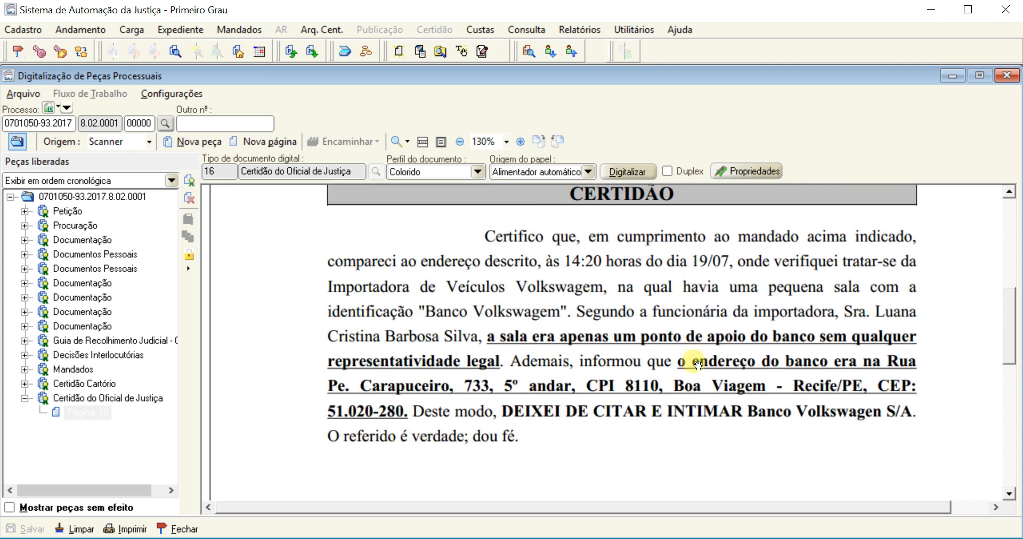
pyautogui.scroll(-3, 698, 365)
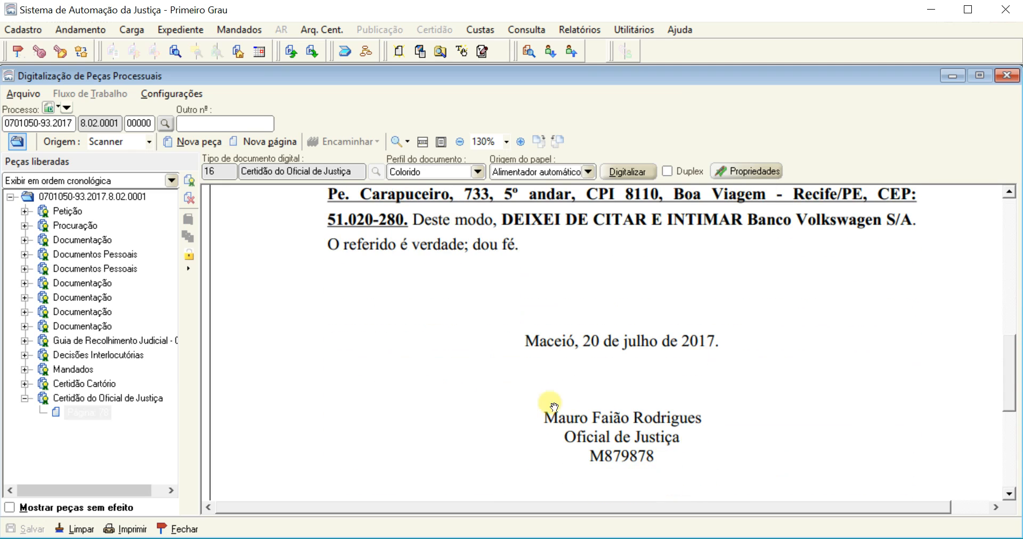
pyautogui.scroll(10, 661, 386)
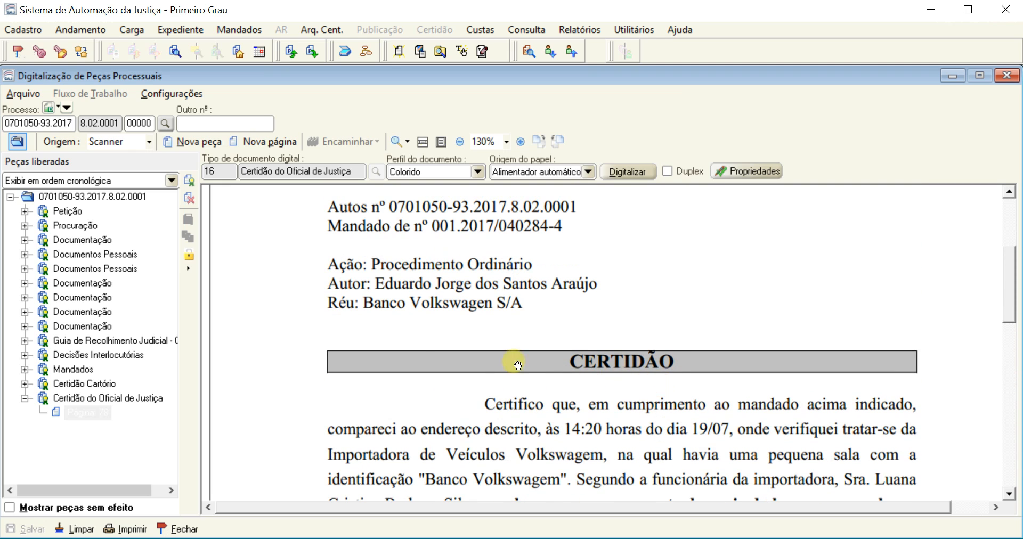
pyautogui.scroll(1, 518, 365)
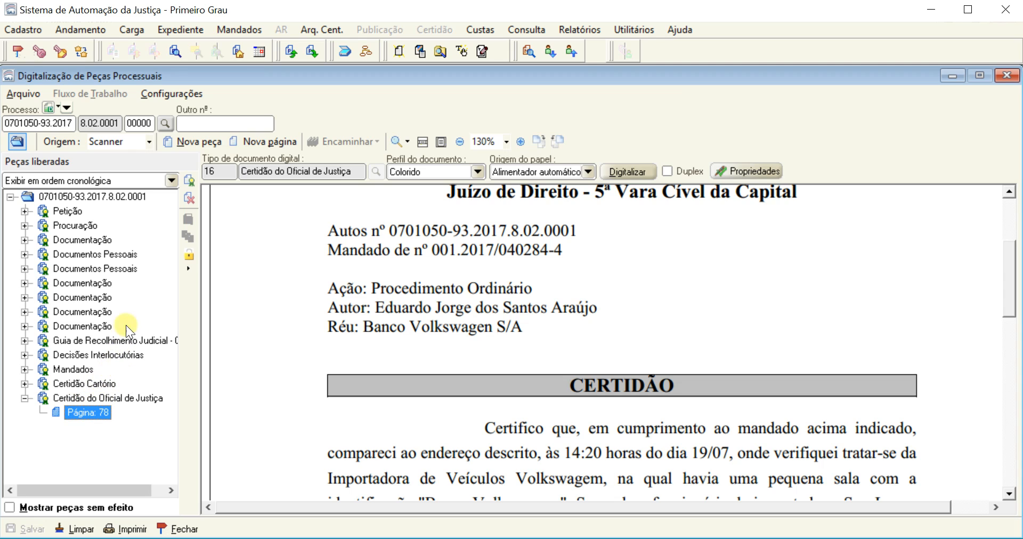
# Start a new piece and choose document type 163, Juntada de Mandado
pyautogui.click(192, 142)
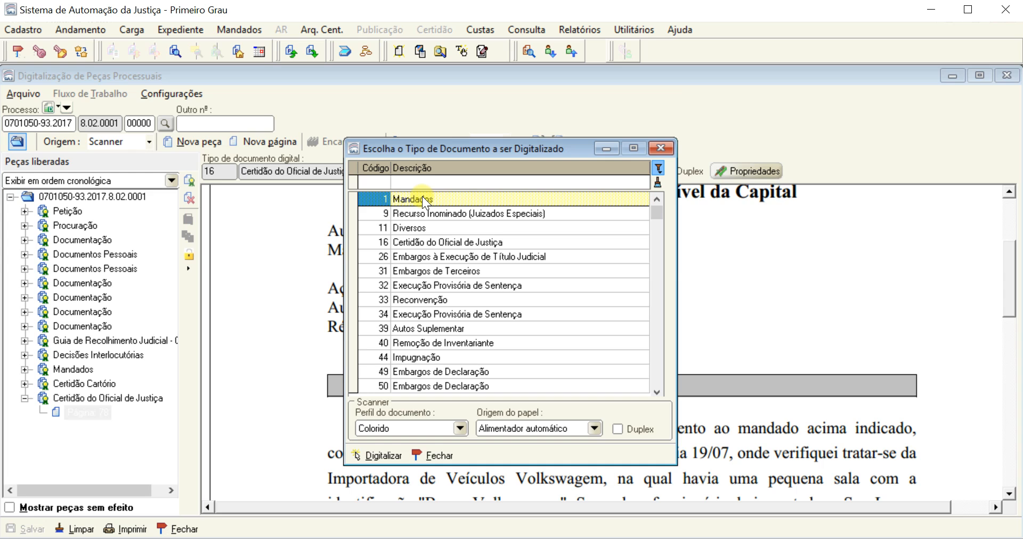
pyautogui.click(368, 183)
pyautogui.write('163')
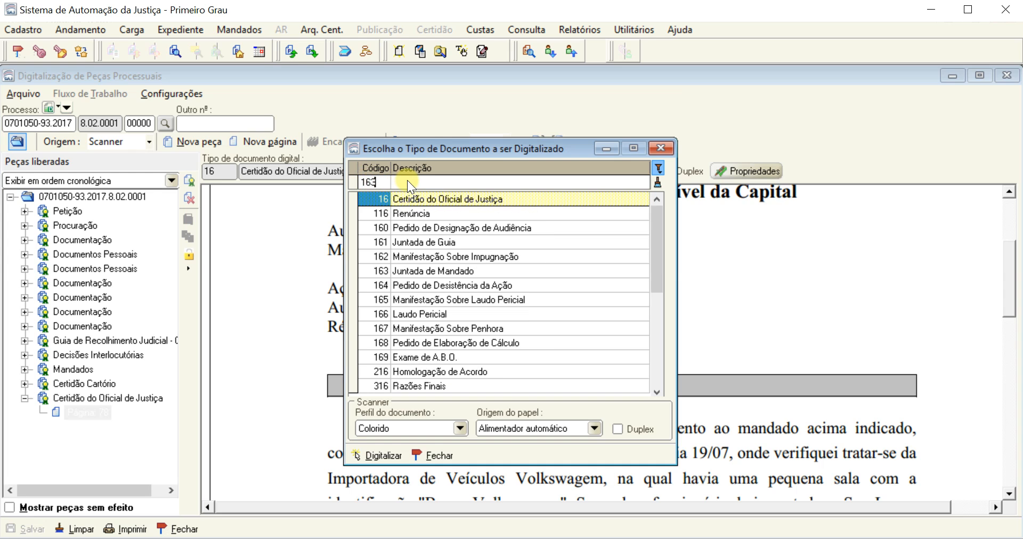
pyautogui.click(485, 199)
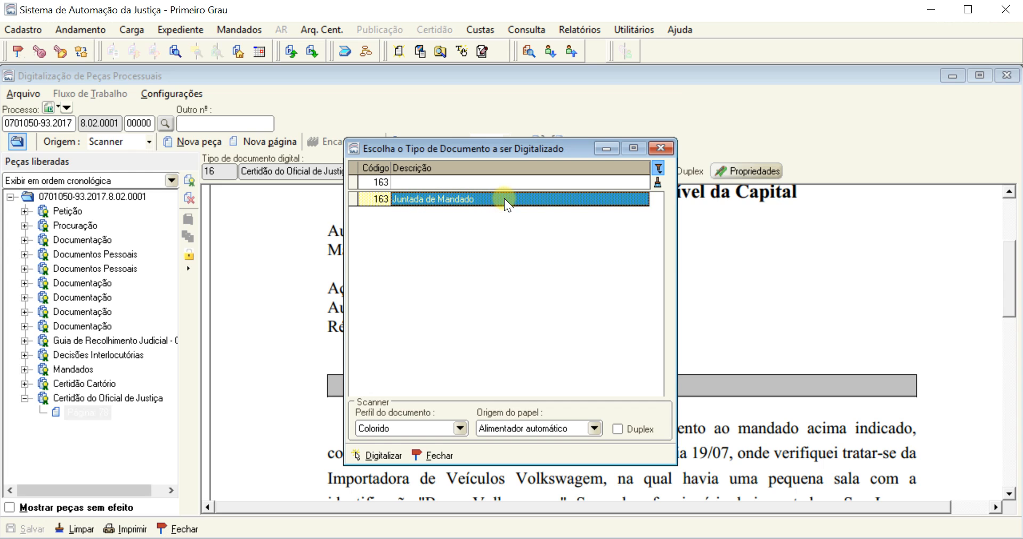
# Try to scan the Juntada de Mandado with the Colorido profile and Alimentador automático as the paper source
pyautogui.click(458, 428)
pyautogui.click(460, 429)
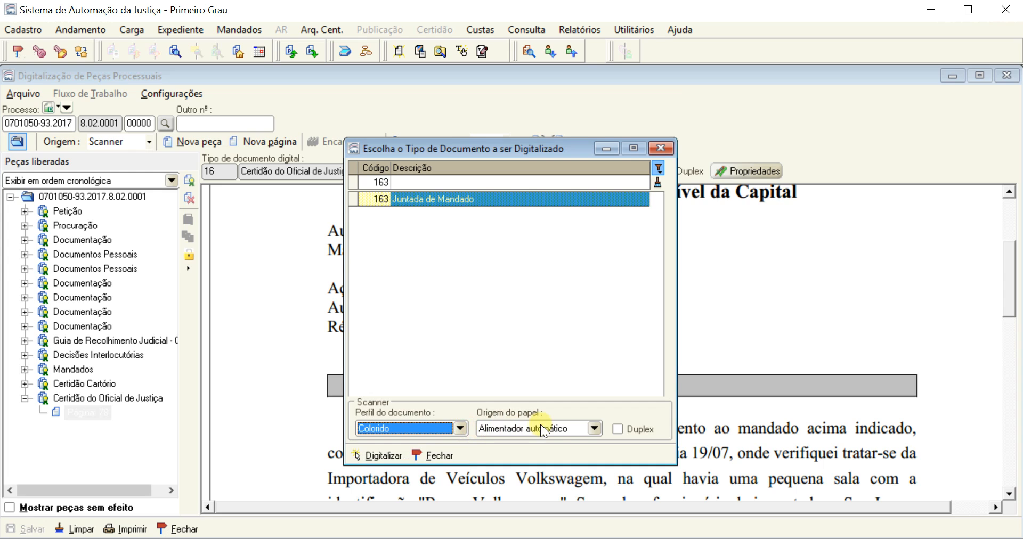
pyautogui.click(595, 428)
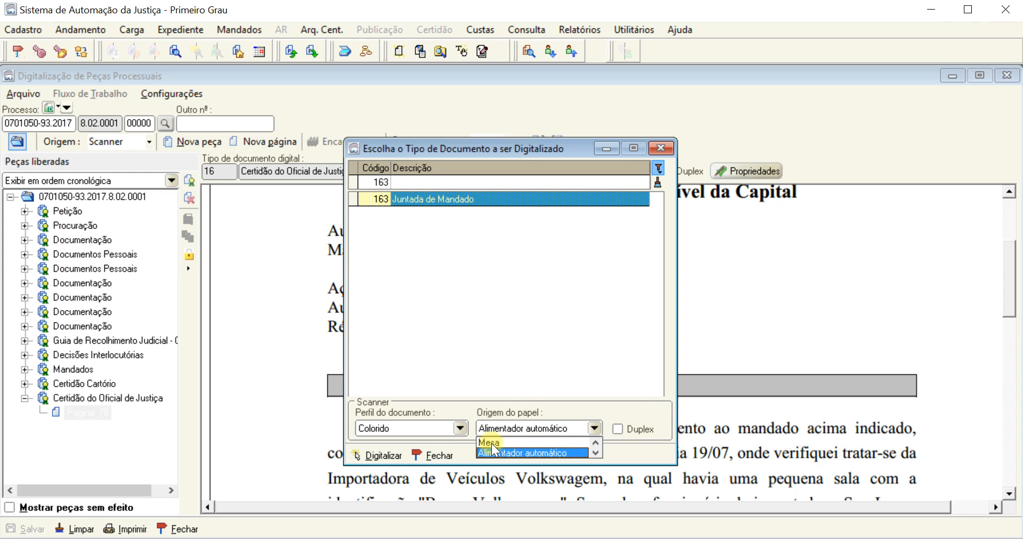
pyautogui.click(507, 443)
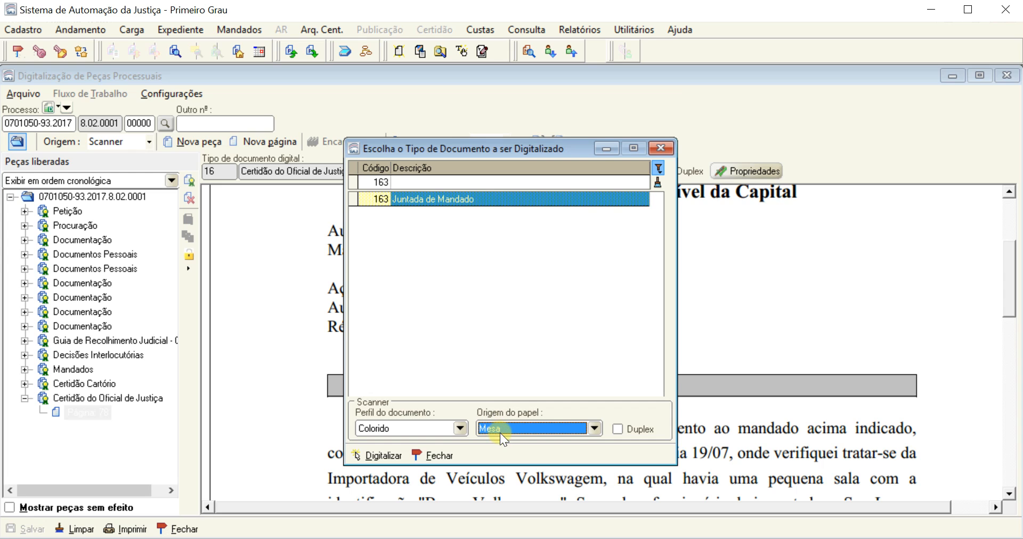
pyautogui.click(538, 430)
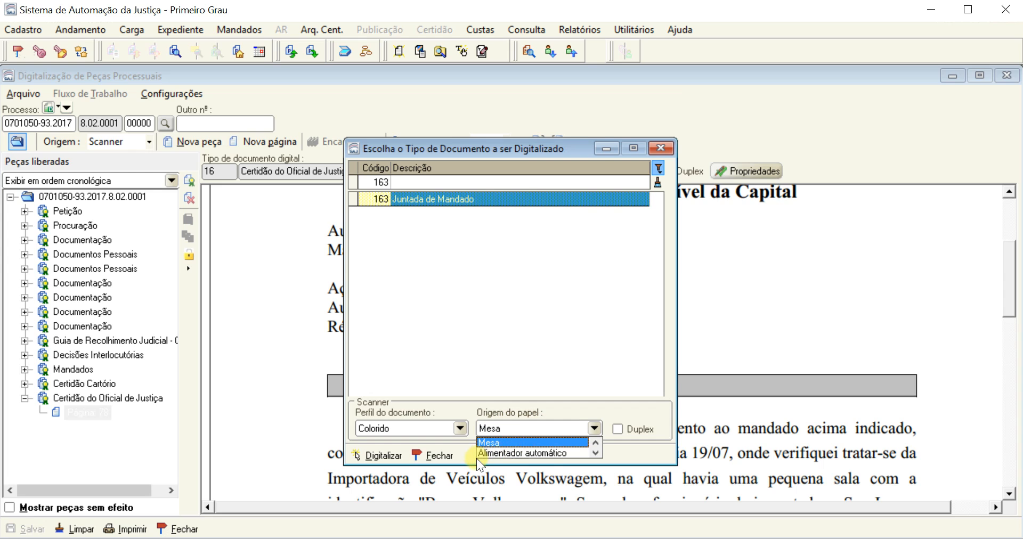
pyautogui.click(547, 452)
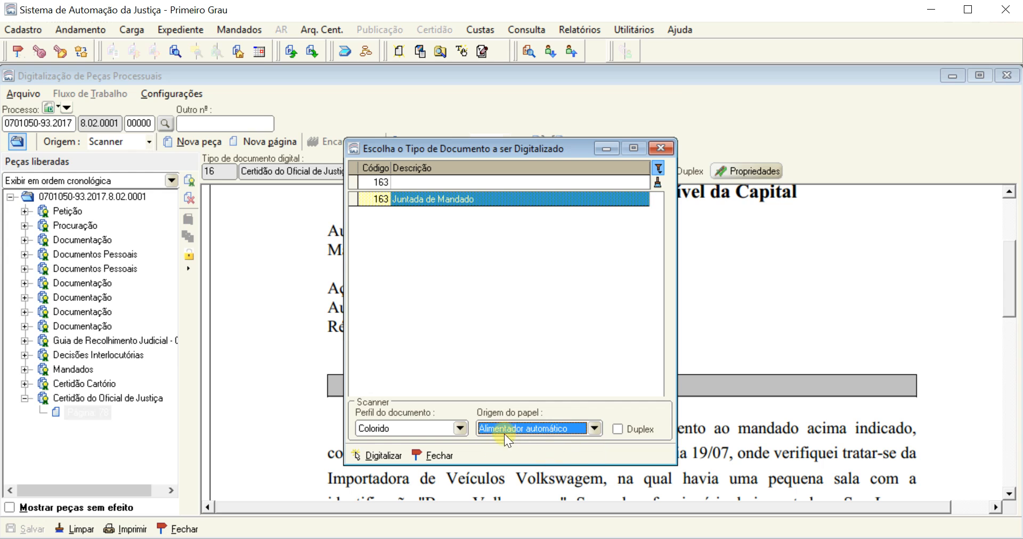
pyautogui.click(384, 454)
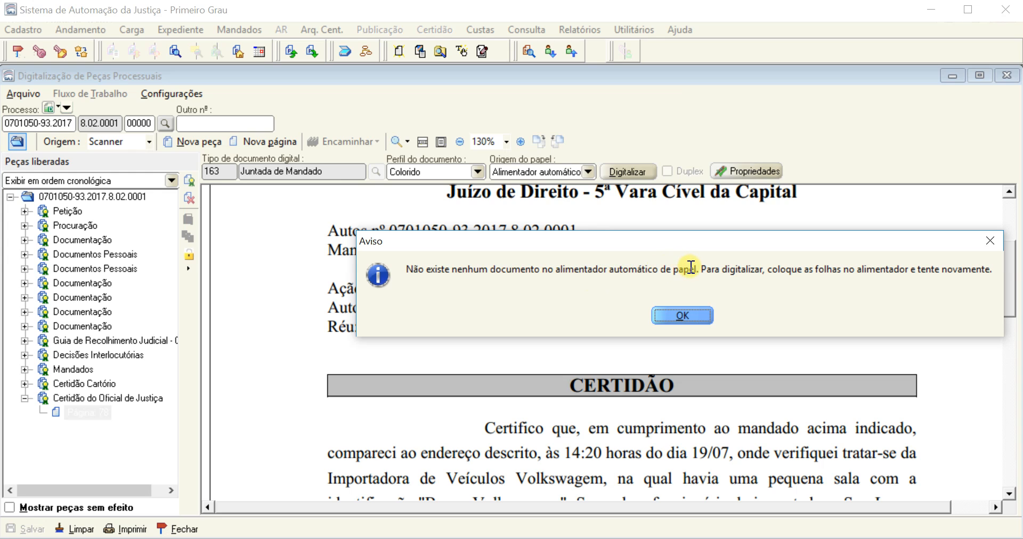
pyautogui.moveTo(699, 269); pyautogui.dragTo(556, 270)
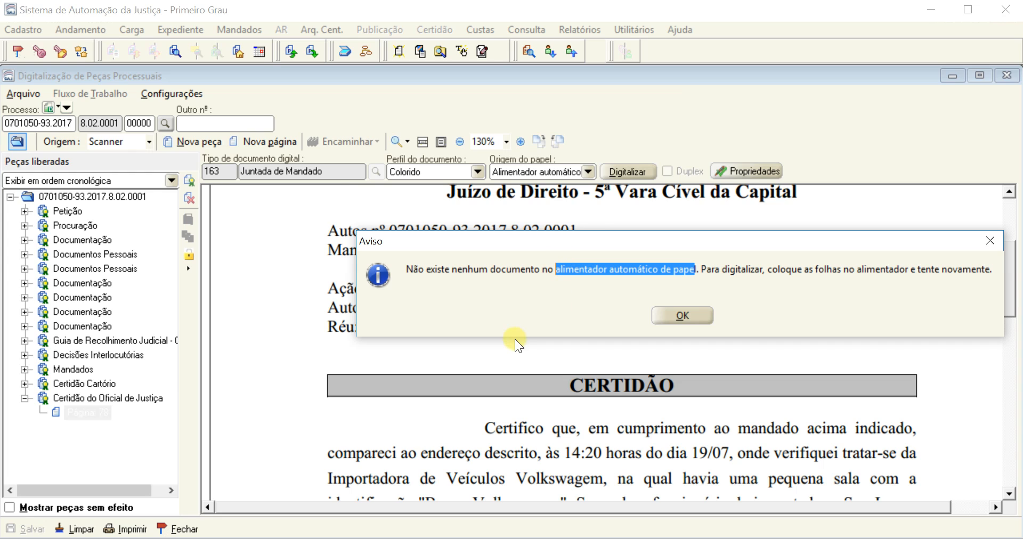
pyautogui.click(679, 314)
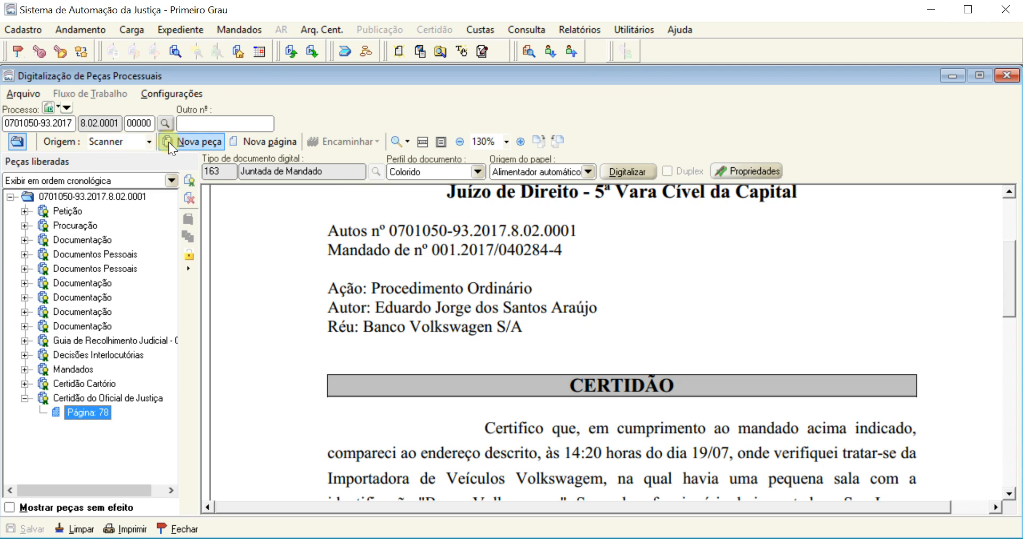
# Scan a new single-page piece of type 163, Juntada de Mandado, with Mesa as the paper source
pyautogui.click(197, 141)
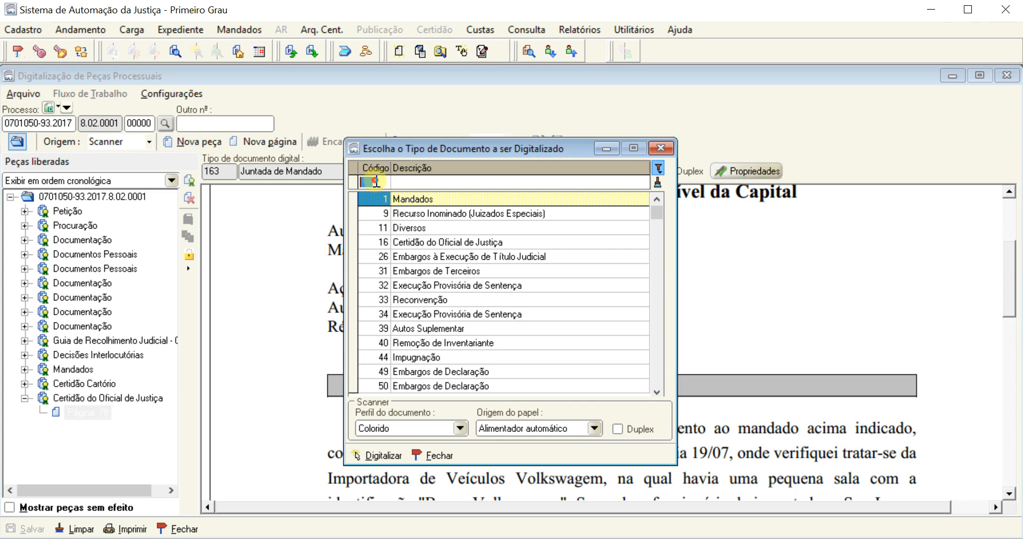
pyautogui.write('163')
pyautogui.click(452, 199)
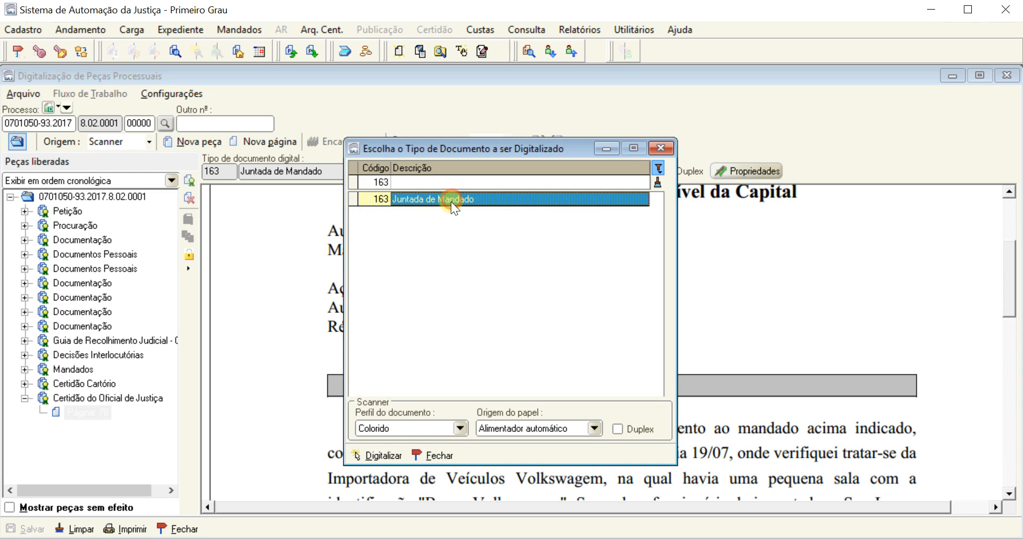
pyautogui.click(549, 431)
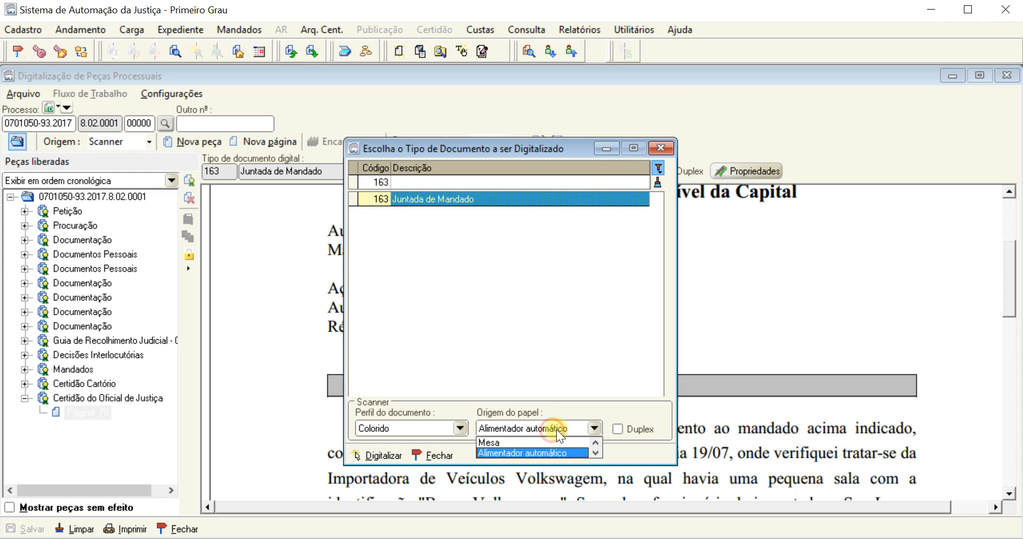
pyautogui.click(489, 442)
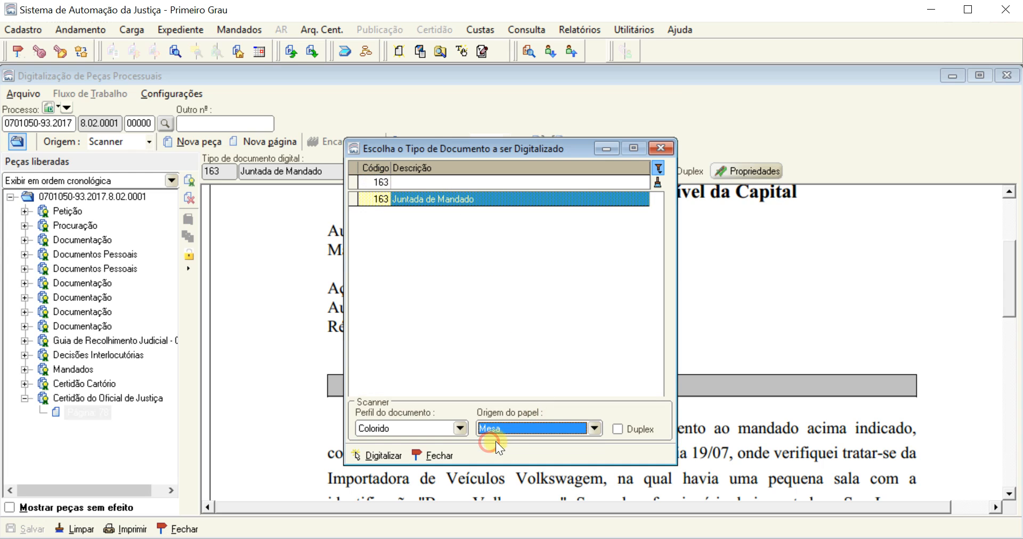
pyautogui.click(385, 455)
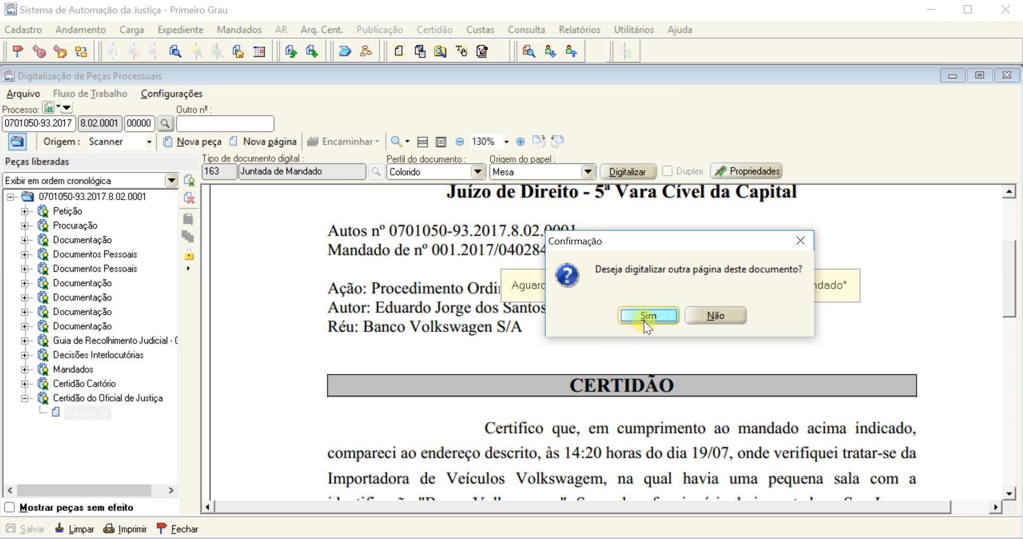
pyautogui.click(717, 316)
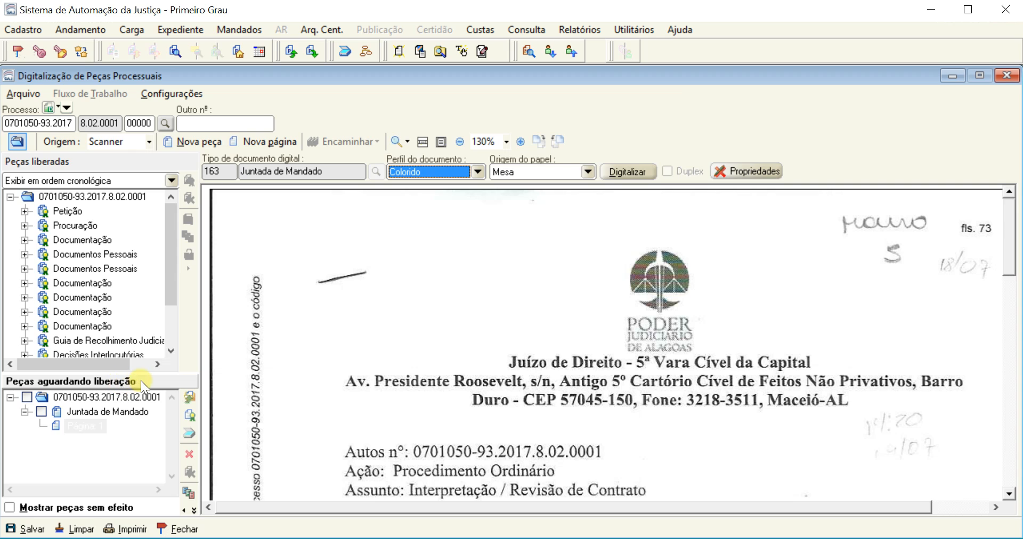
# Review the scanned page of the pending Juntada de Mandado from its heading down to the signature
pyautogui.click(80, 413)
pyautogui.click(74, 425)
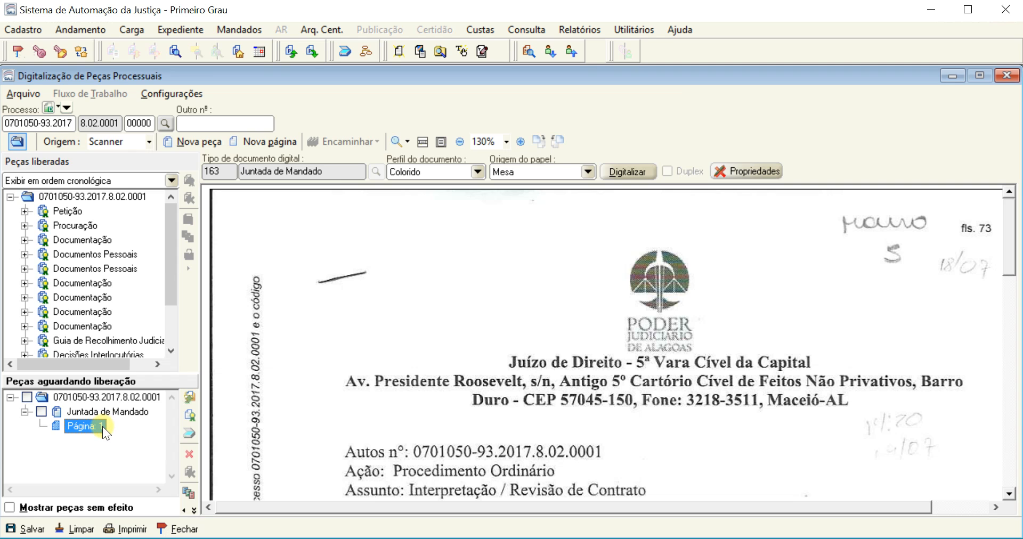
pyautogui.moveTo(623, 438); pyautogui.dragTo(626, 240)
pyautogui.moveTo(618, 450); pyautogui.dragTo(638, 281)
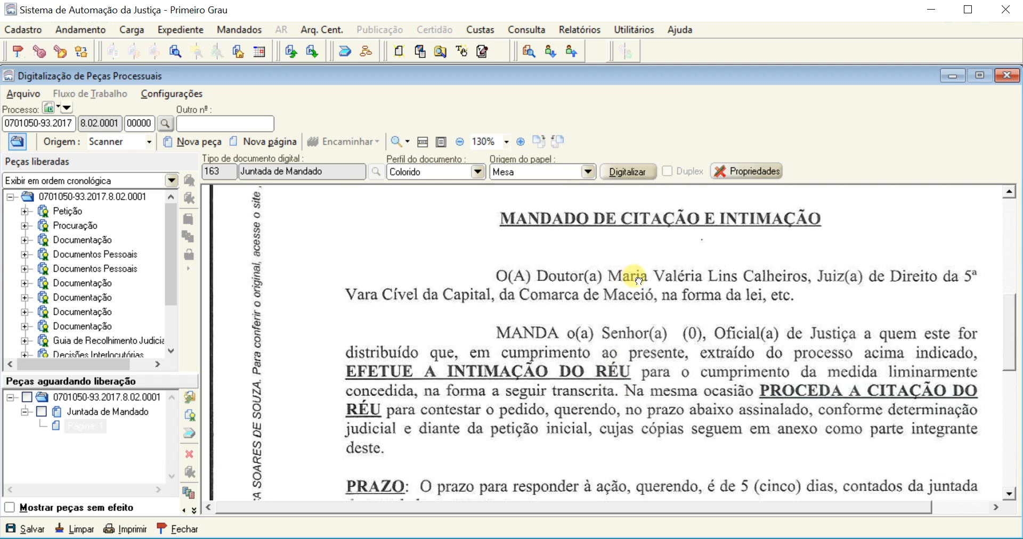
pyautogui.moveTo(629, 468); pyautogui.dragTo(638, 288)
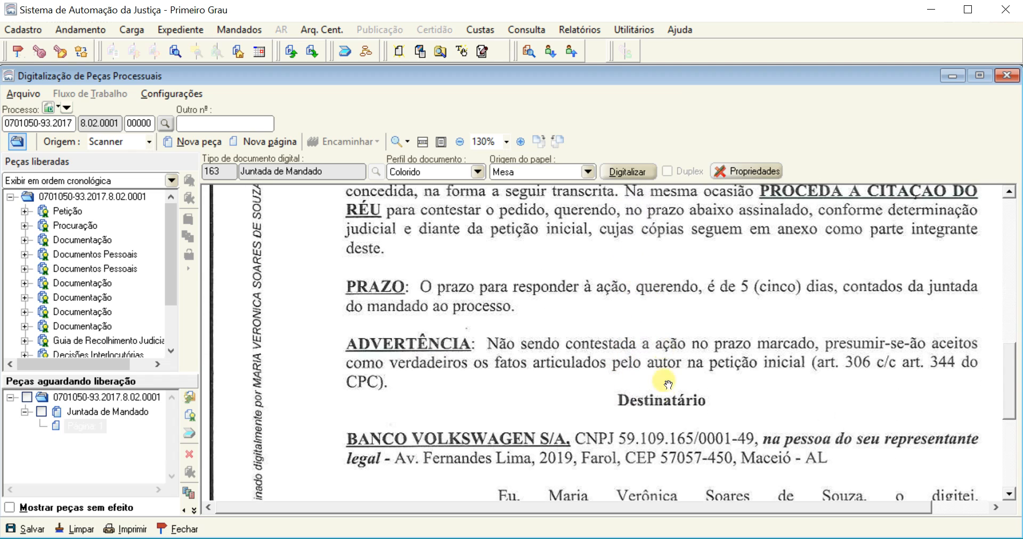
pyautogui.moveTo(647, 459); pyautogui.dragTo(641, 294)
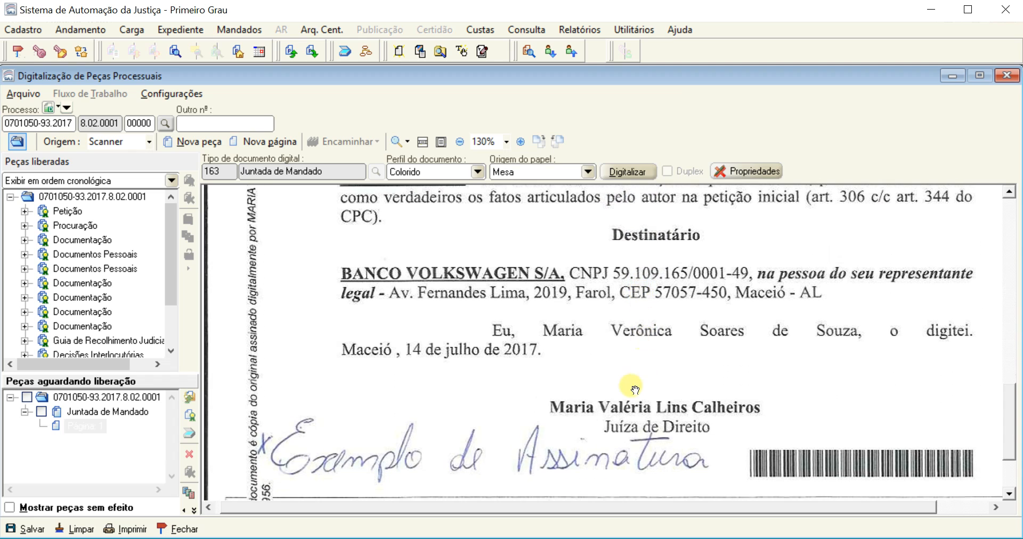
pyautogui.moveTo(636, 389); pyautogui.dragTo(639, 357)
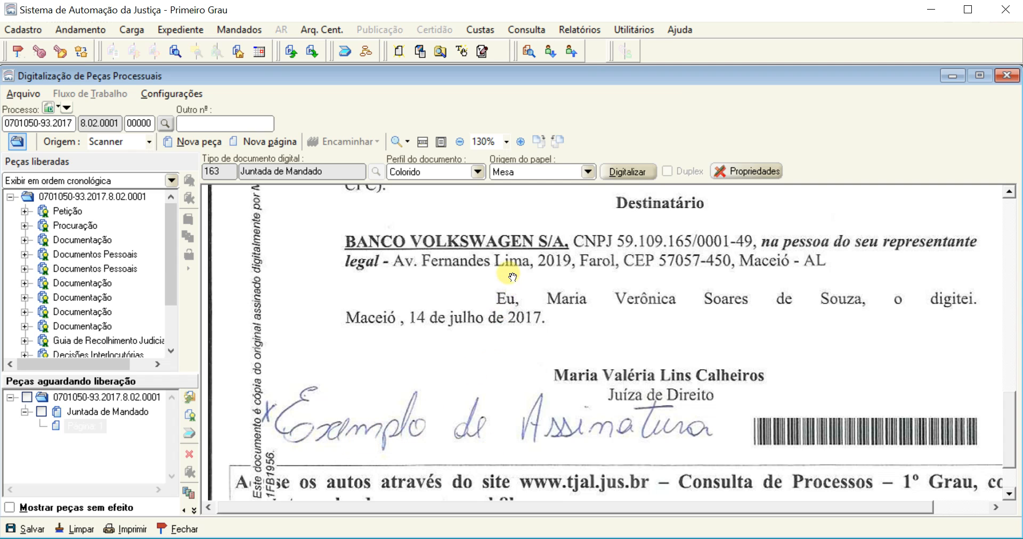
pyautogui.moveTo(515, 270); pyautogui.dragTo(517, 309)
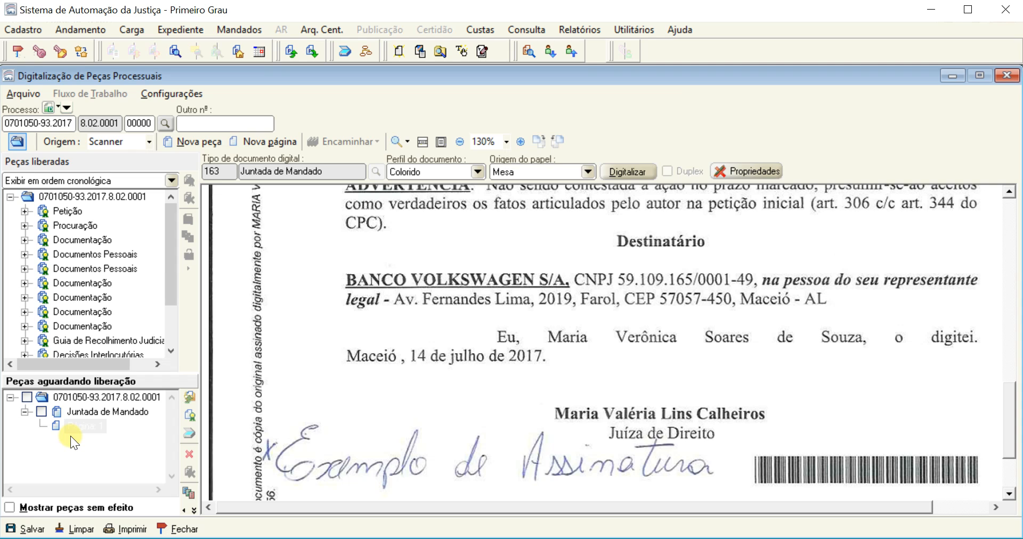
# Mark the Juntada de Mandado among the pieces awaiting release and check the foot of its scanned page
pyautogui.click(39, 411)
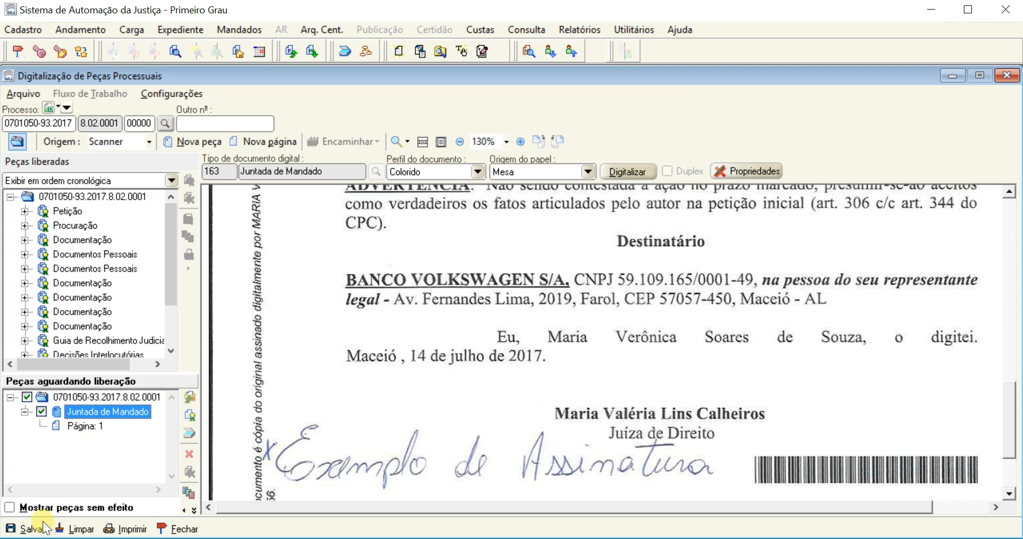
pyautogui.click(190, 397)
pyautogui.moveTo(171, 260); pyautogui.dragTo(175, 321)
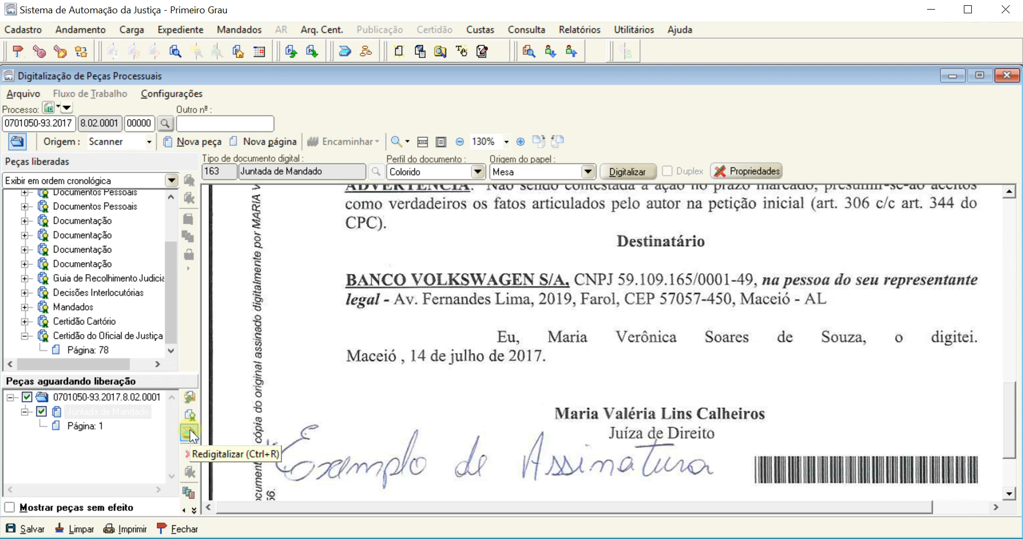
pyautogui.moveTo(352, 445); pyautogui.dragTo(381, 377)
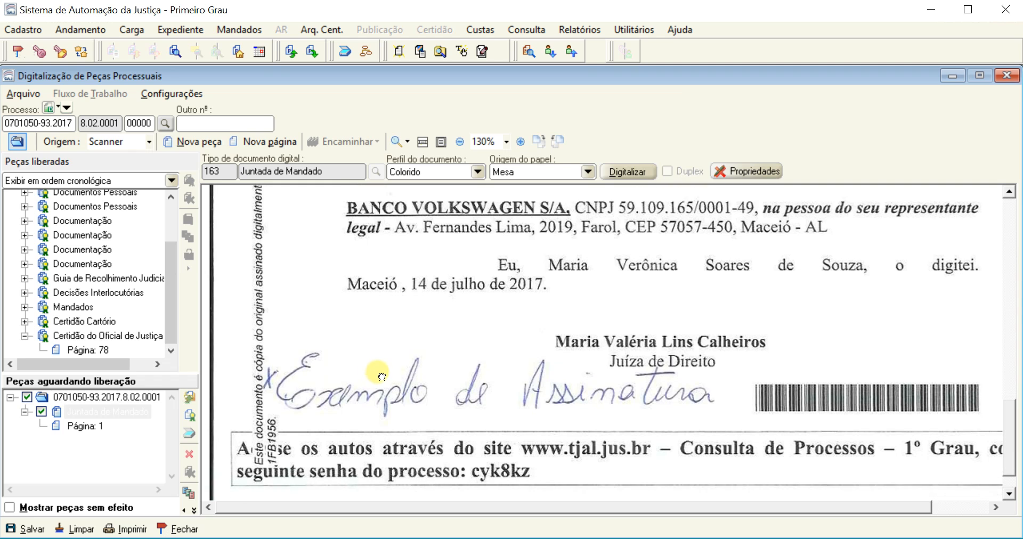
# Delete the scanned Juntada de Mandado piece and all its pages from the pieces awaiting release
pyautogui.moveTo(373, 254); pyautogui.dragTo(395, 384)
pyautogui.moveTo(453, 233); pyautogui.dragTo(447, 464)
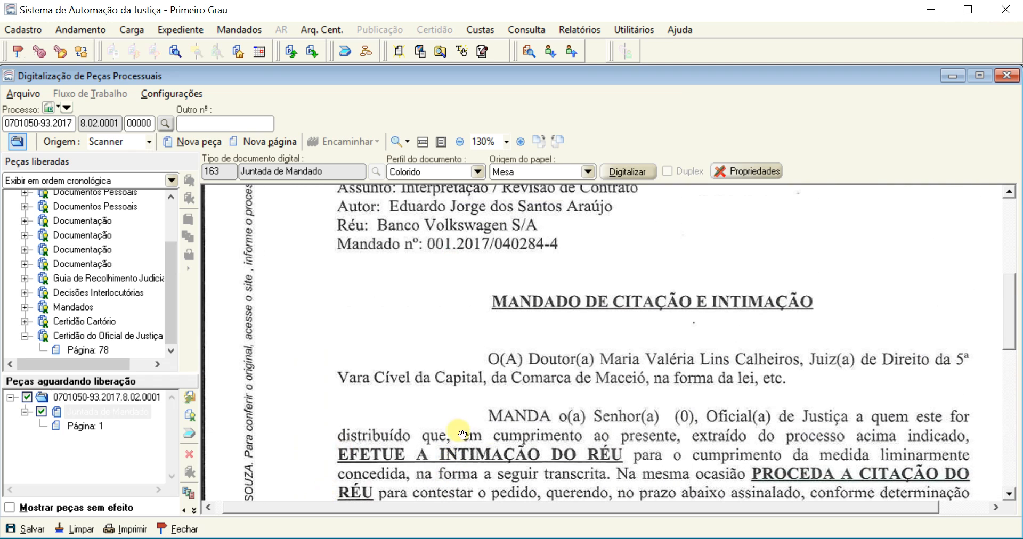
pyautogui.moveTo(504, 483)
pyautogui.mouseDown()
pyautogui.moveTo(542, 346)
pyautogui.moveTo(552, 220)
pyautogui.mouseUp()
pyautogui.moveTo(480, 437); pyautogui.dragTo(529, 221)
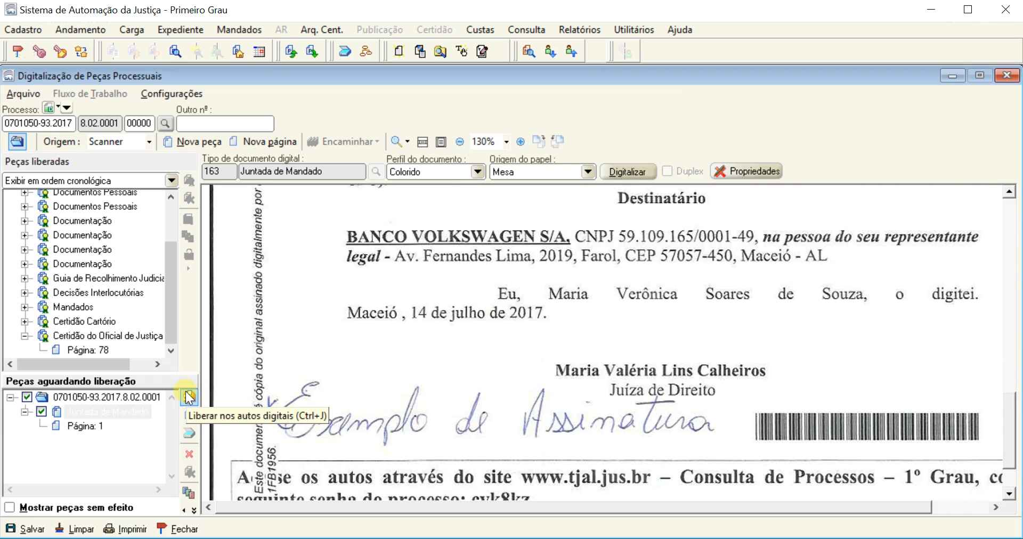
pyautogui.click(190, 454)
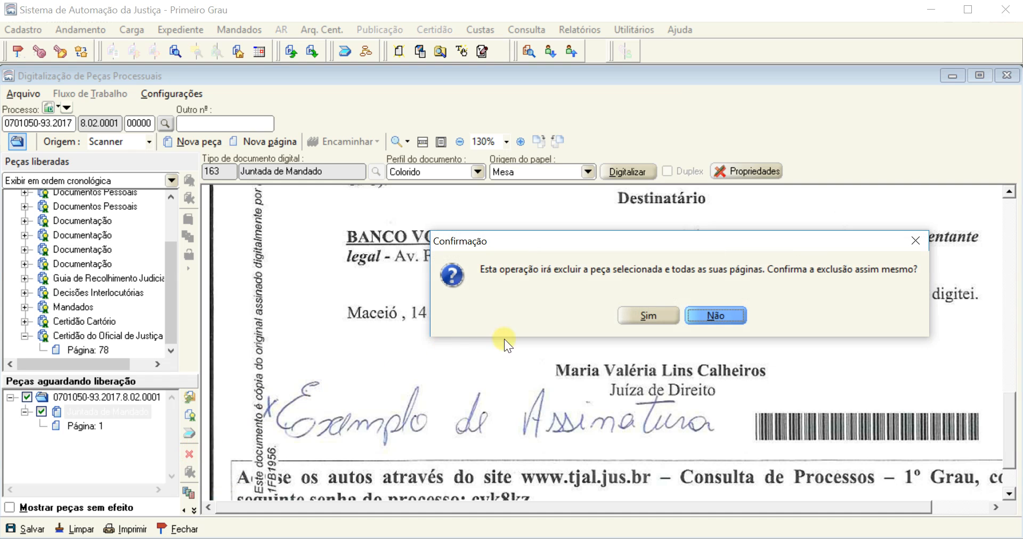
pyautogui.click(645, 312)
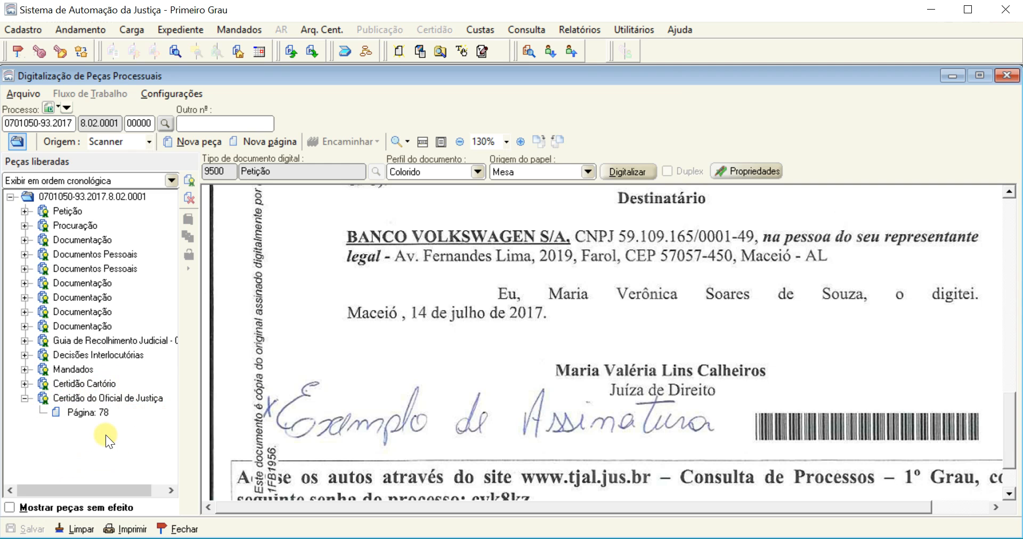
# Read page 78 of the released Certidão do Oficial de Justiça down to its closing statement, and collapse that piece in the tree
pyautogui.scroll(5, 389, 319)
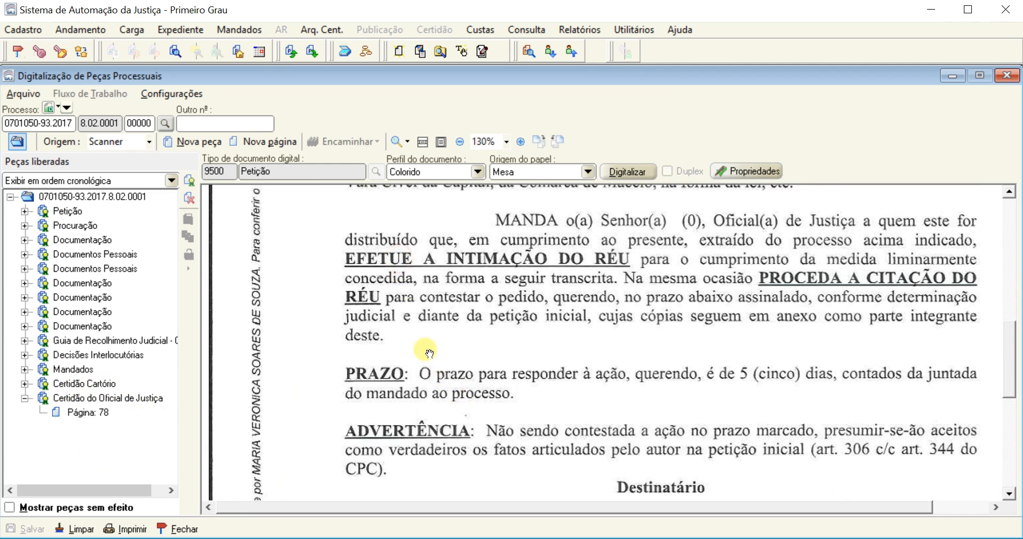
pyautogui.scroll(1, 430, 353)
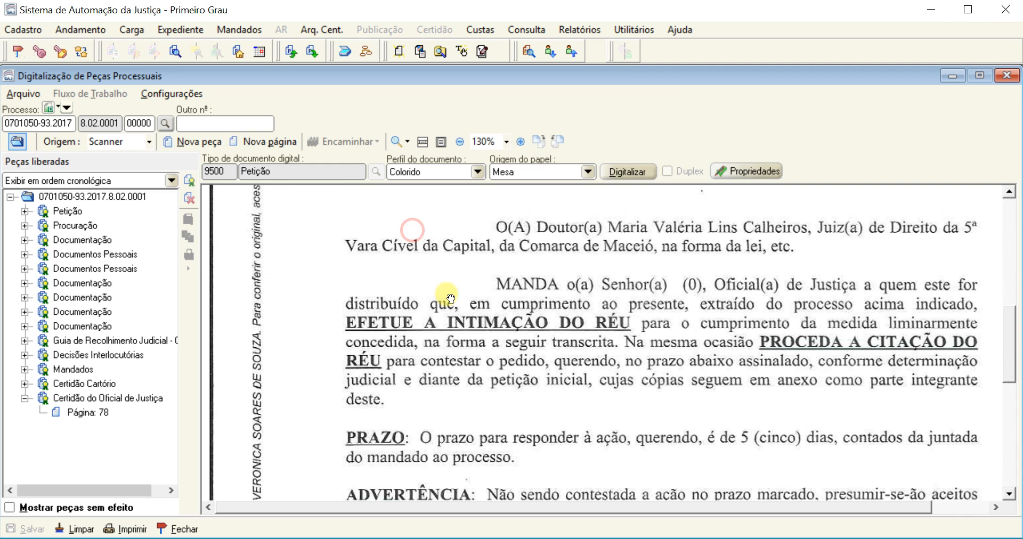
pyautogui.click(86, 415)
pyautogui.moveTo(436, 445); pyautogui.dragTo(525, 214)
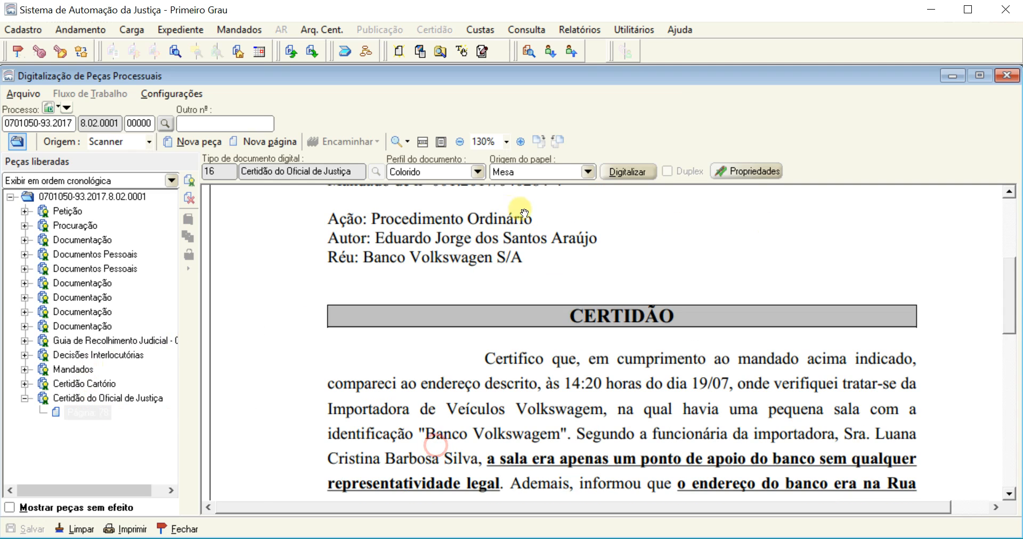
pyautogui.moveTo(336, 449); pyautogui.dragTo(414, 366)
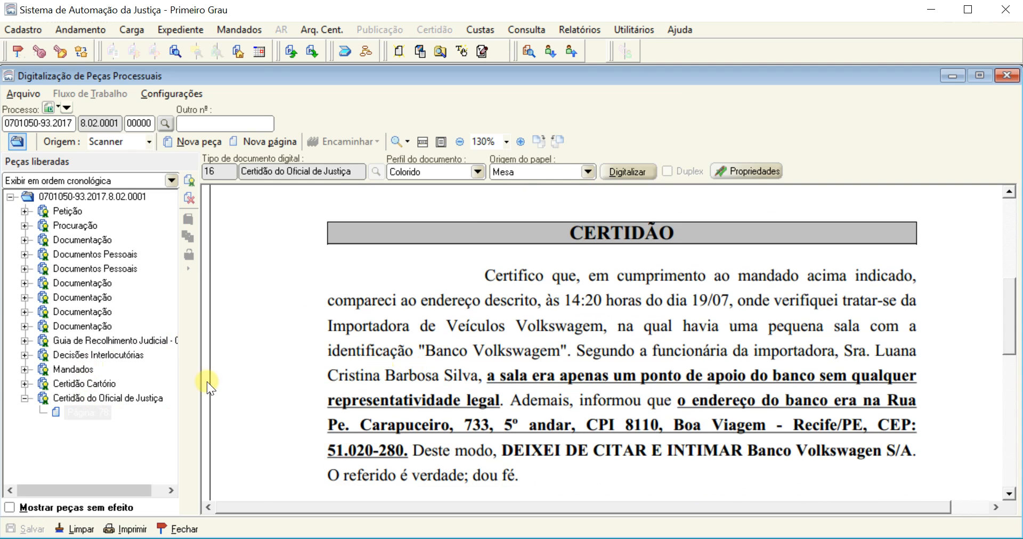
pyautogui.click(21, 401)
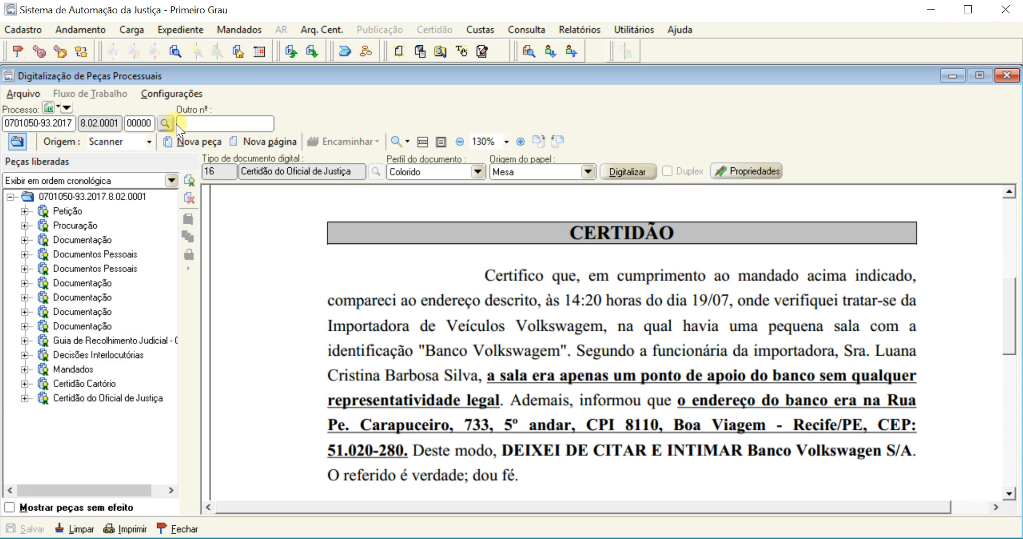
# Configure the scanner properties with the D110 TWAIN scanner and the Colorido document profile
pyautogui.click(196, 94)
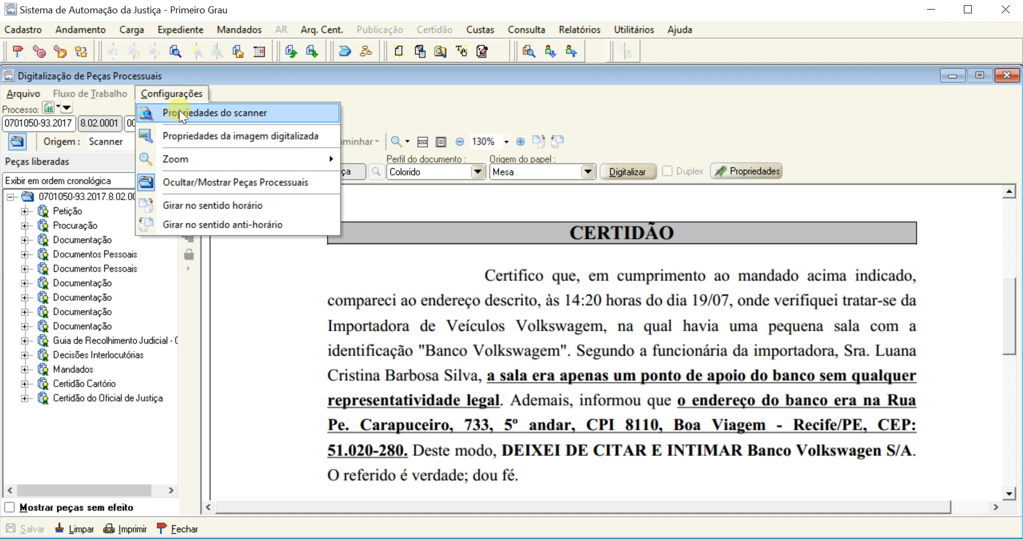
pyautogui.click(282, 113)
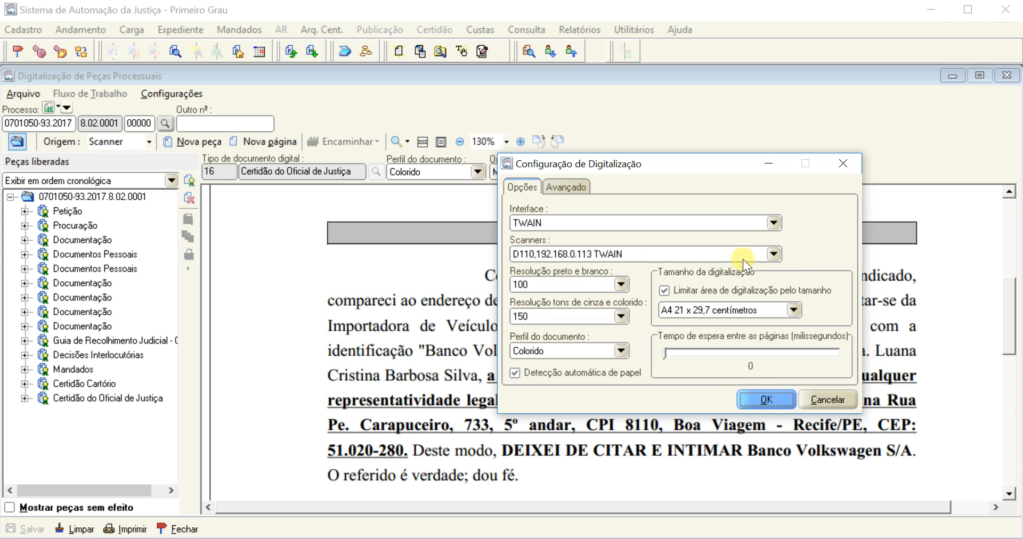
pyautogui.click(773, 254)
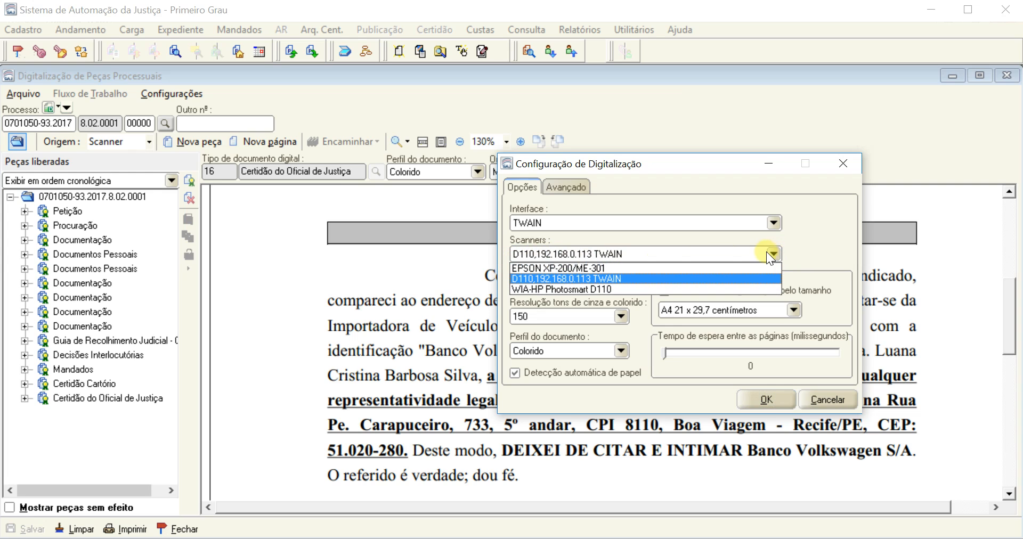
pyautogui.click(588, 278)
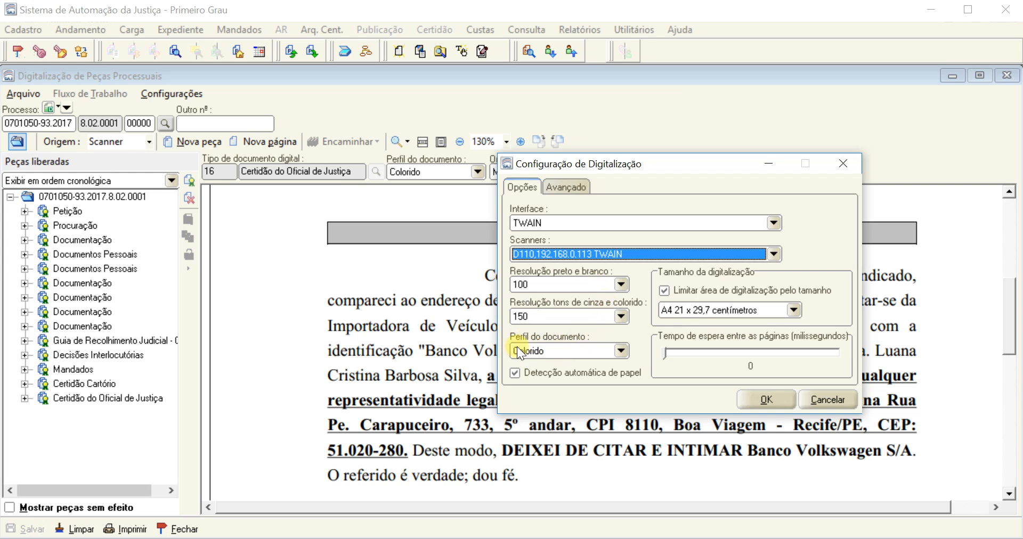
pyautogui.click(620, 352)
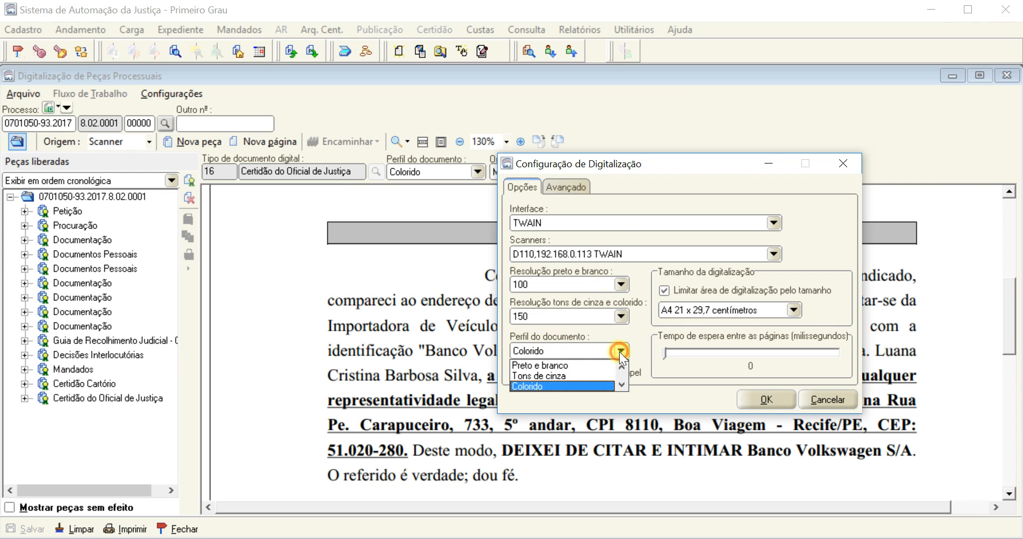
pyautogui.click(551, 386)
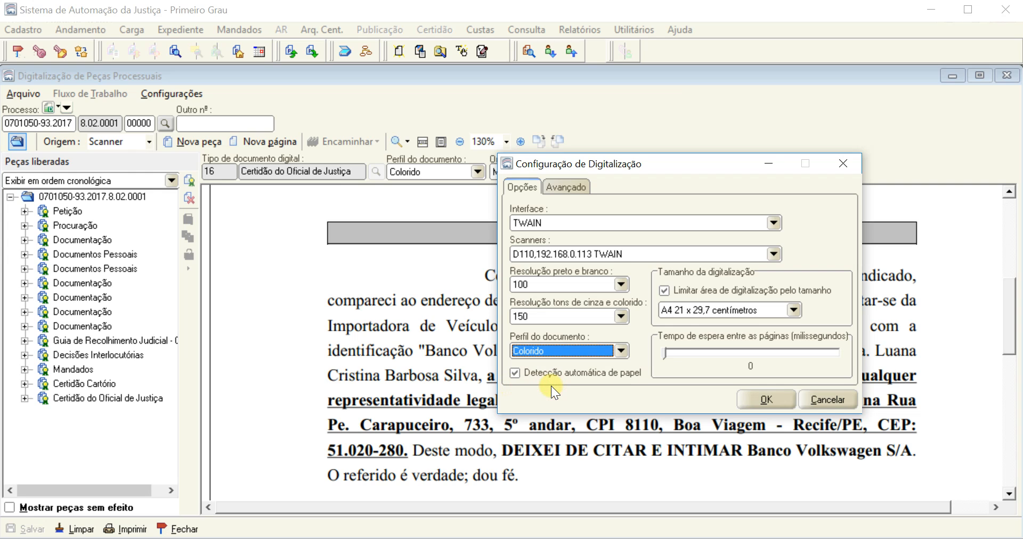
pyautogui.click(766, 401)
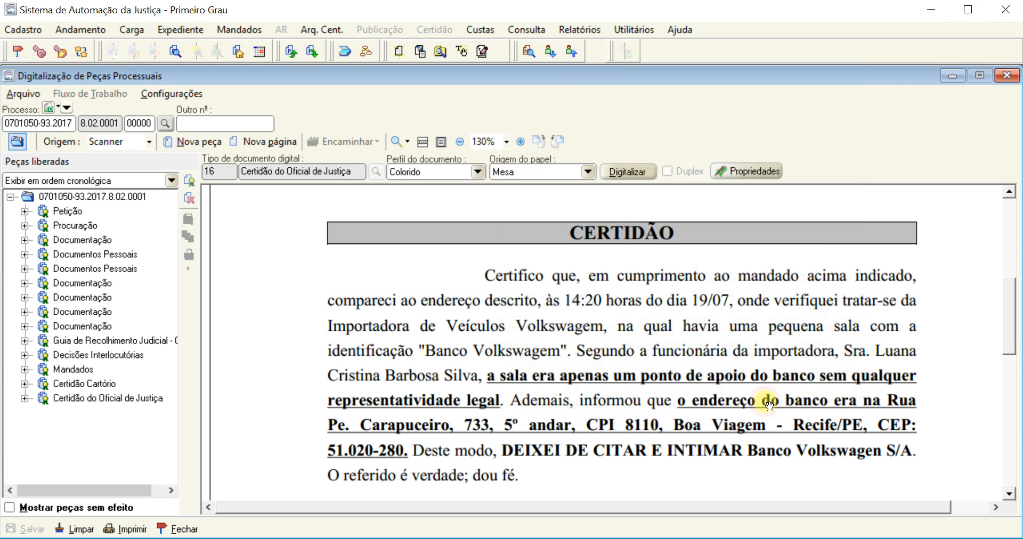
# Check the document profile and paper source settings offered for a new piece, and close the dialog without scanning
pyautogui.click(195, 141)
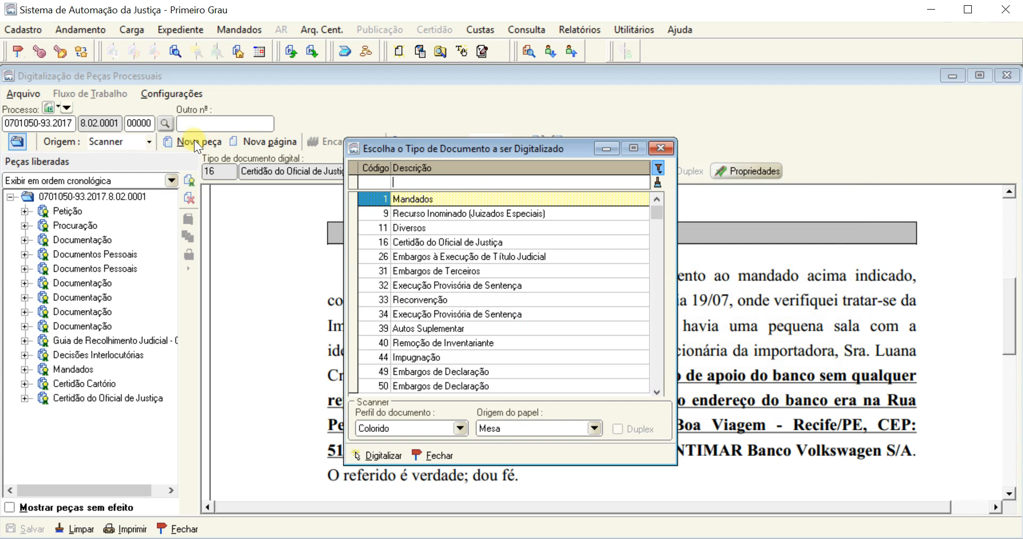
pyautogui.click(463, 426)
pyautogui.click(463, 426)
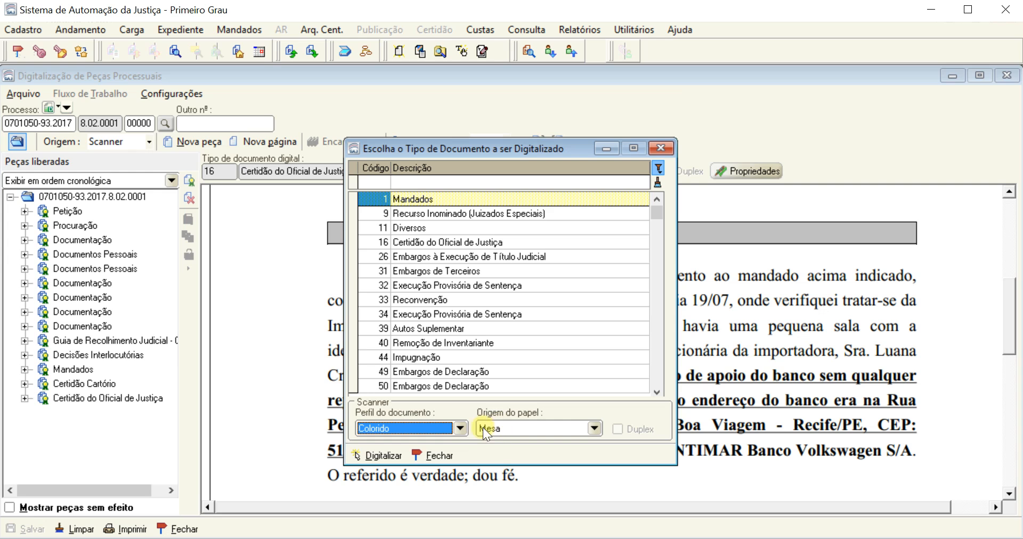
pyautogui.click(431, 455)
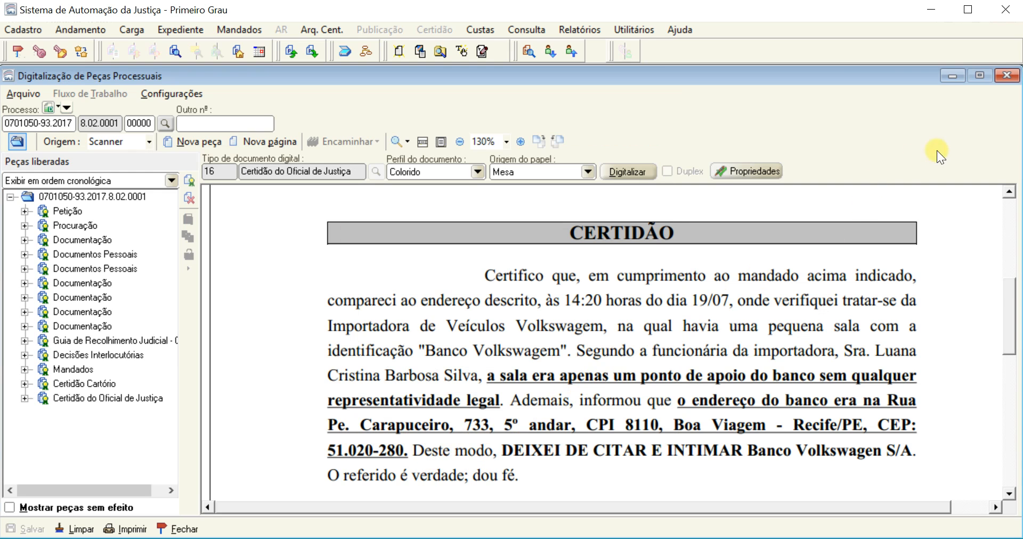
# Close the scanning and acts registration windows and select the checked Cível mandado in the officer's work queue
pyautogui.click(1009, 77)
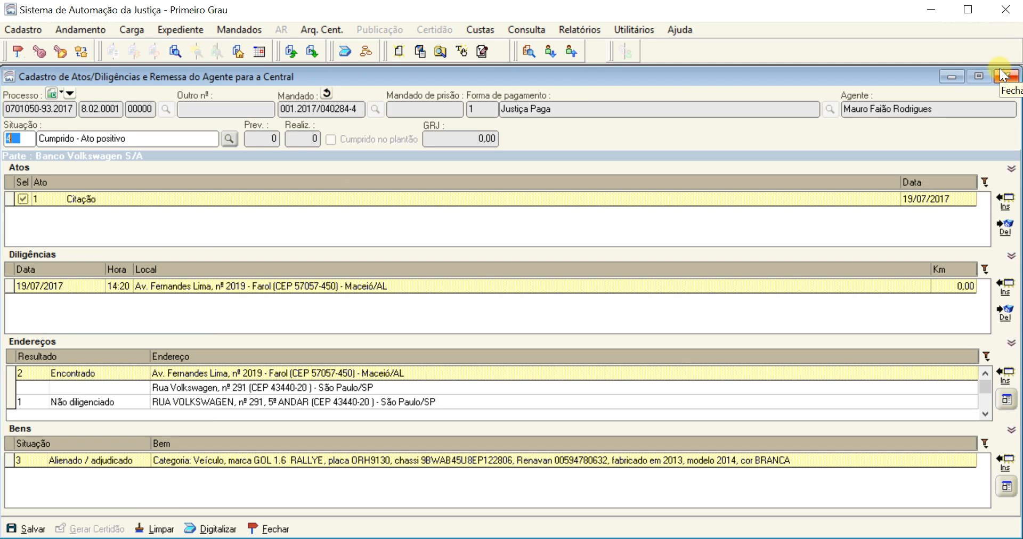
pyautogui.click(1005, 79)
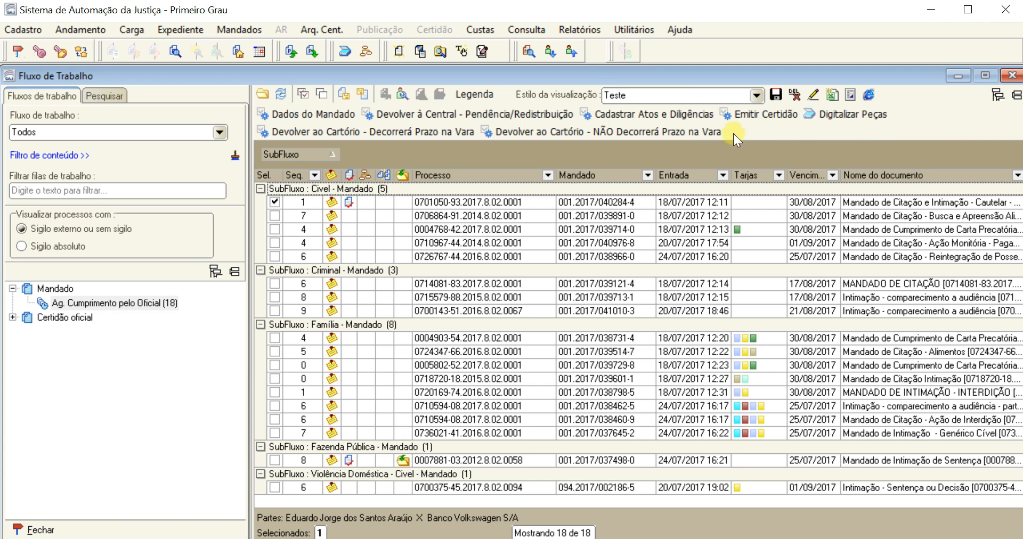
pyautogui.click(446, 201)
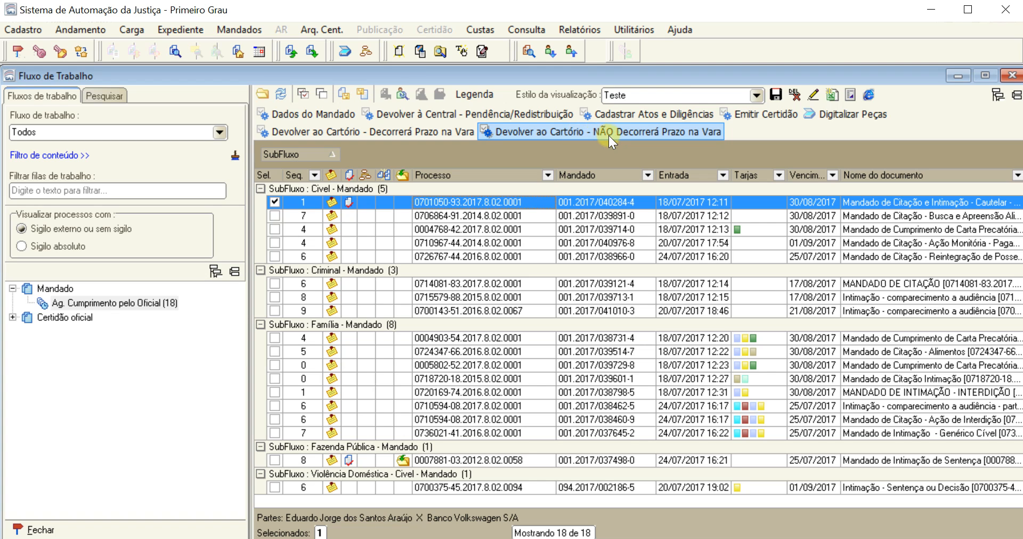
# View the document of the selected Cível mandado, examine its order to cite the defendant, and close the document view
pyautogui.rightClick(539, 204)
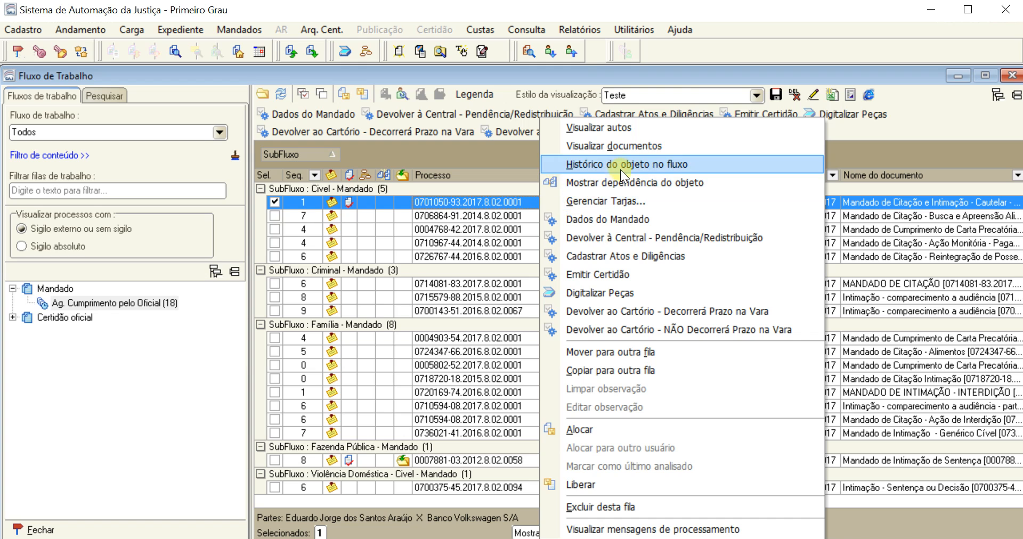
pyautogui.click(523, 203)
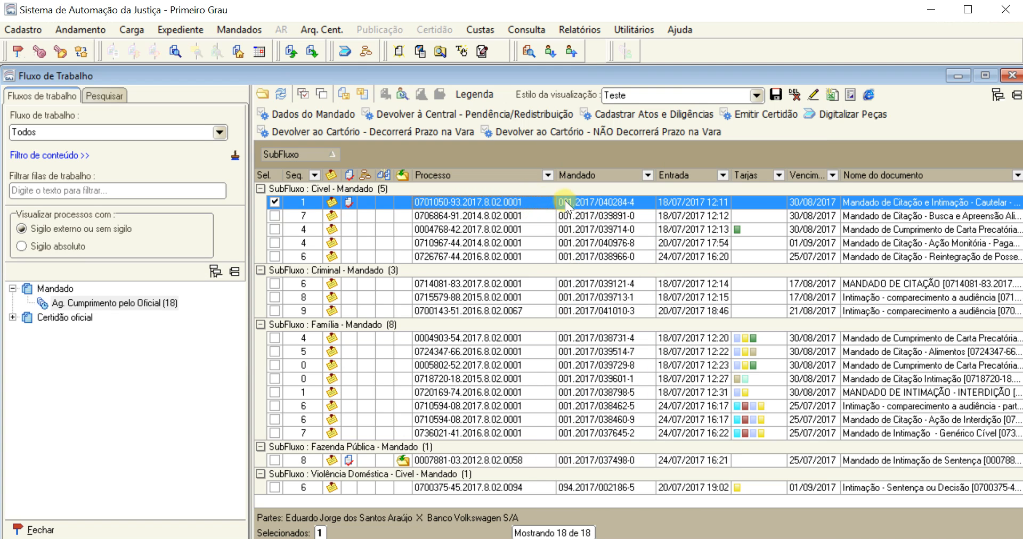
pyautogui.rightClick(599, 202)
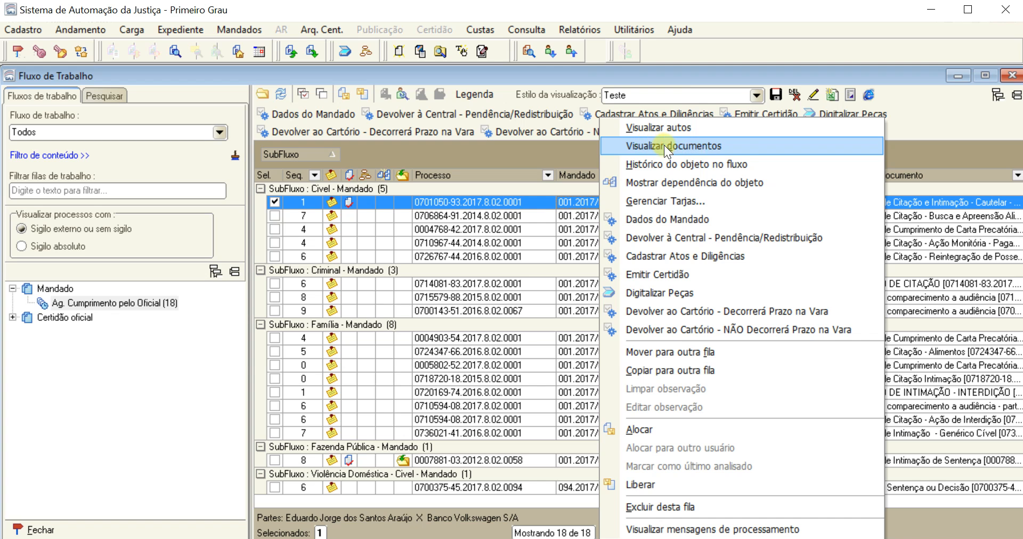
pyautogui.click(743, 143)
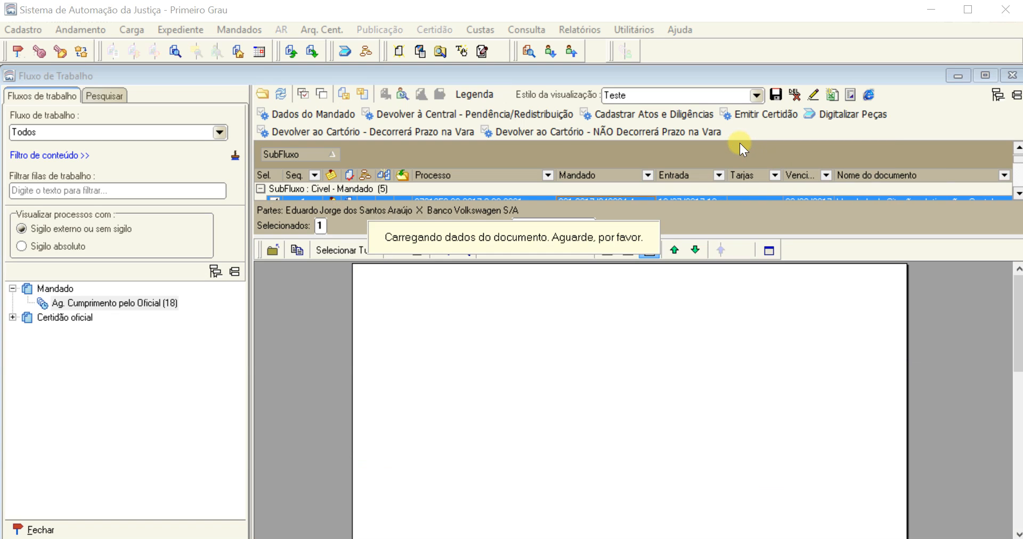
pyautogui.moveTo(1015, 279); pyautogui.dragTo(1019, 391)
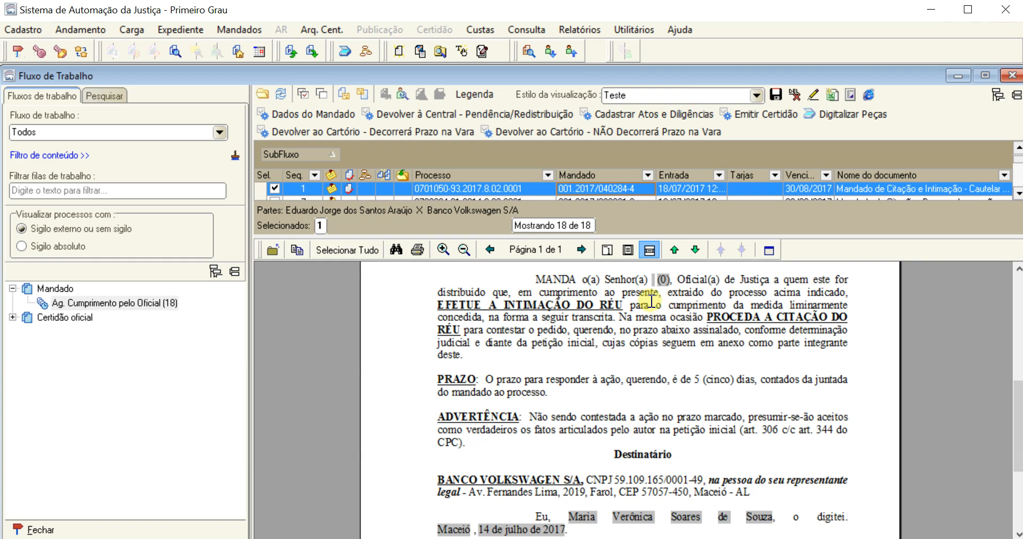
pyautogui.moveTo(707, 318); pyautogui.dragTo(522, 334)
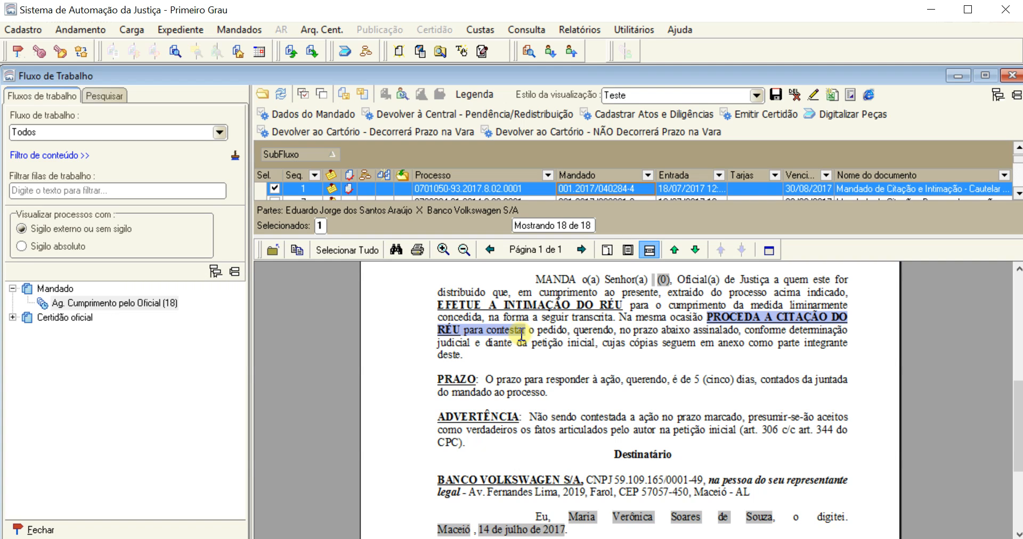
pyautogui.click(271, 249)
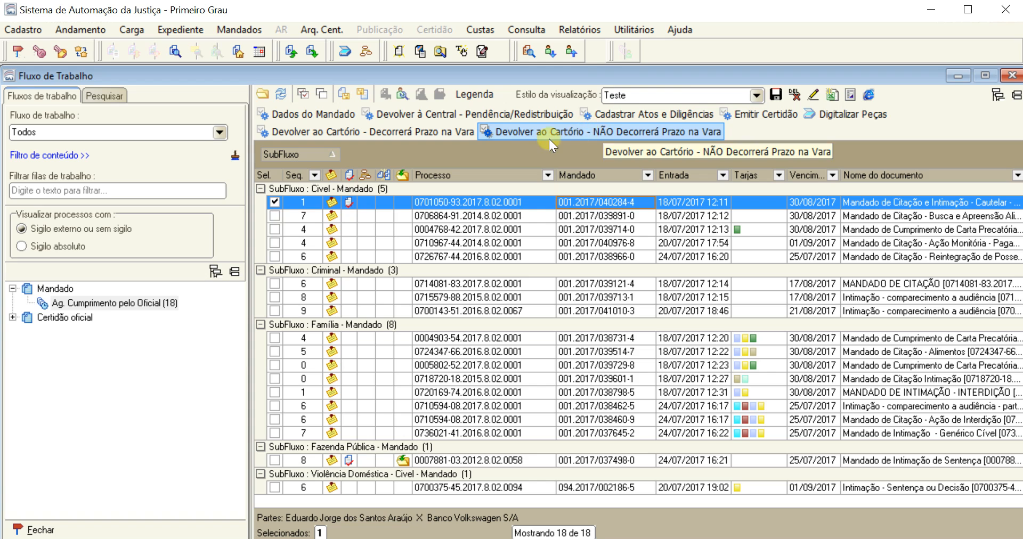
# Return the selected mandado to the Cartório as NÃO Decorrerá Prazo na Vara and expand all SubFluxo groups in the queue
pyautogui.click(616, 132)
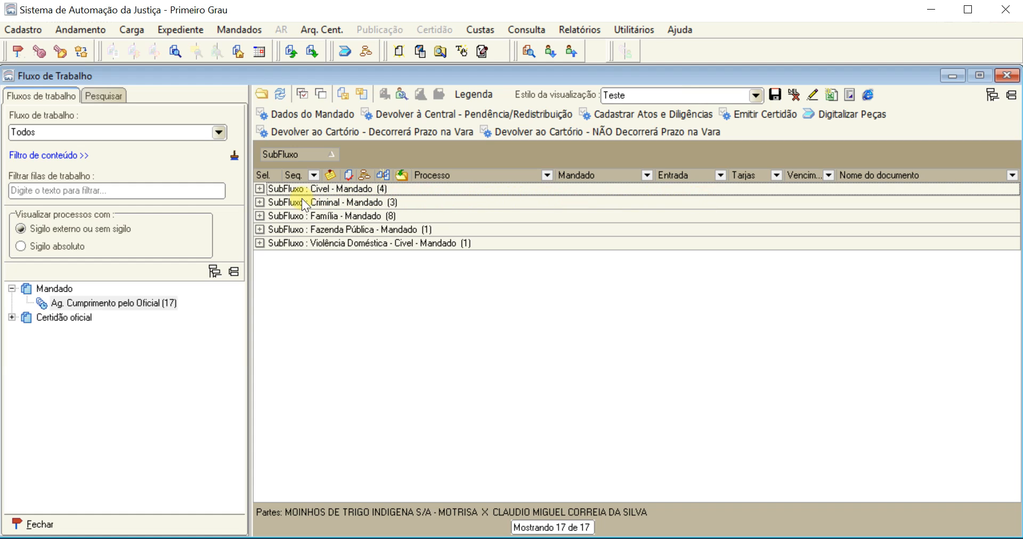
pyautogui.click(260, 189)
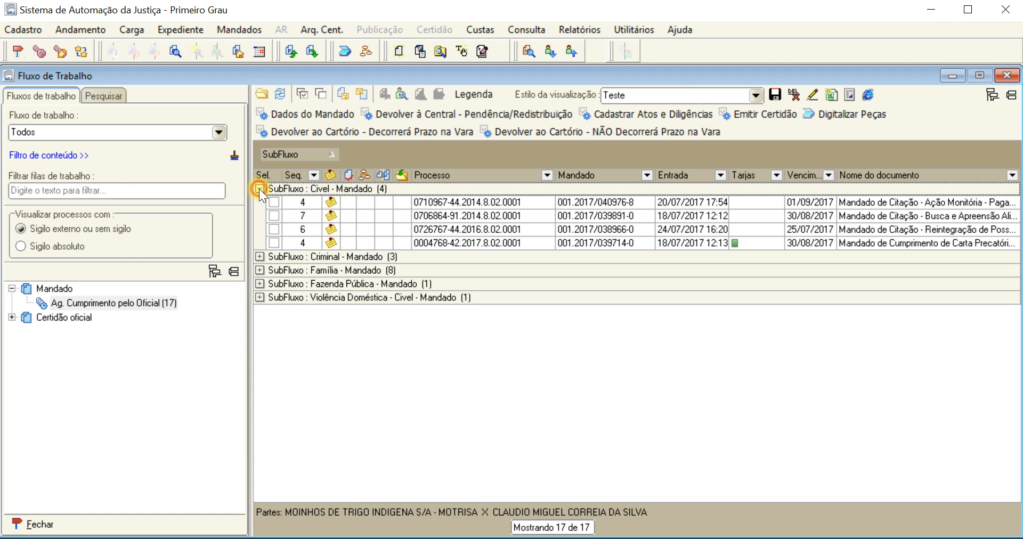
pyautogui.click(260, 257)
pyautogui.click(260, 311)
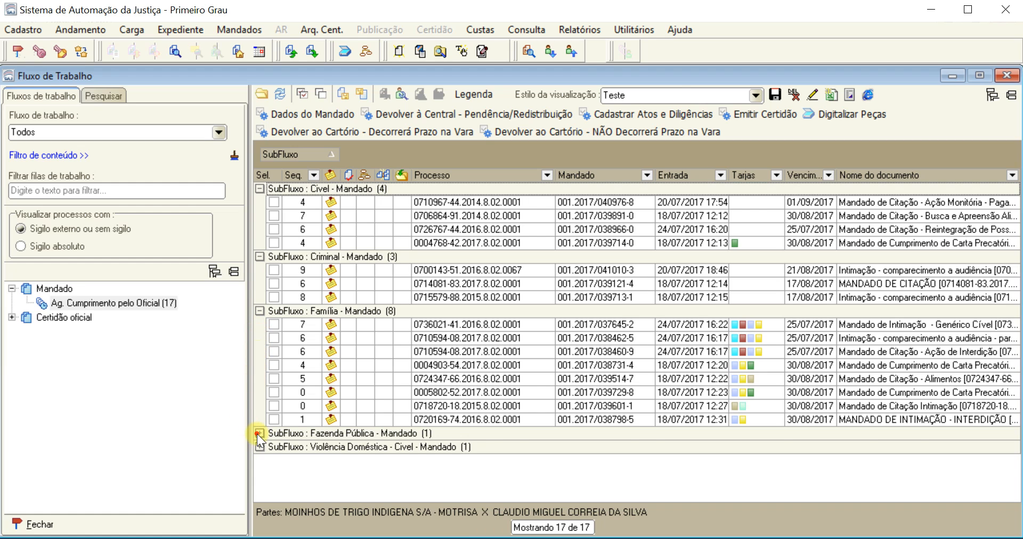
pyautogui.click(259, 433)
pyautogui.click(260, 460)
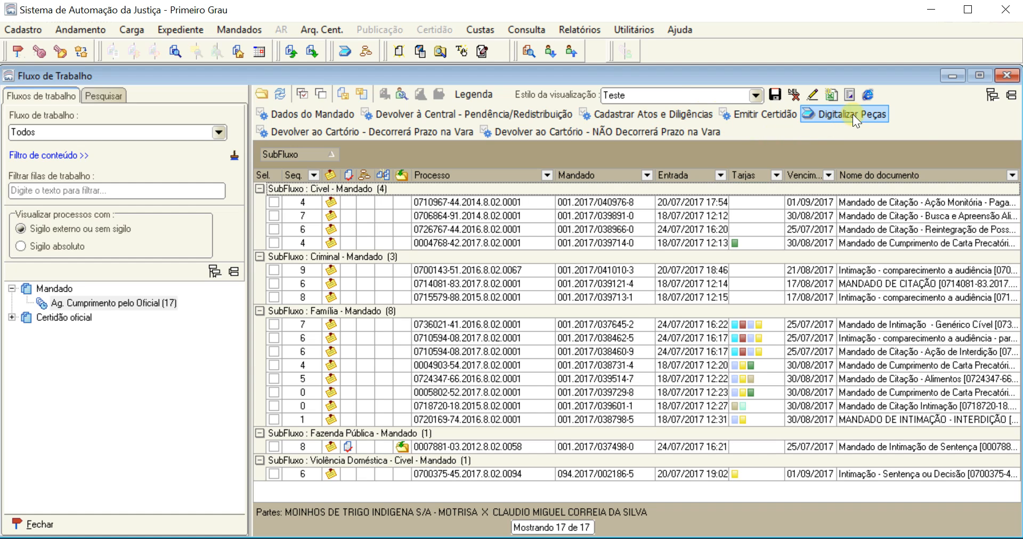
# Open piece scanning for the first Cível mandado, filter the document types by code 163, and select Juntada de Mandado
pyautogui.click(869, 114)
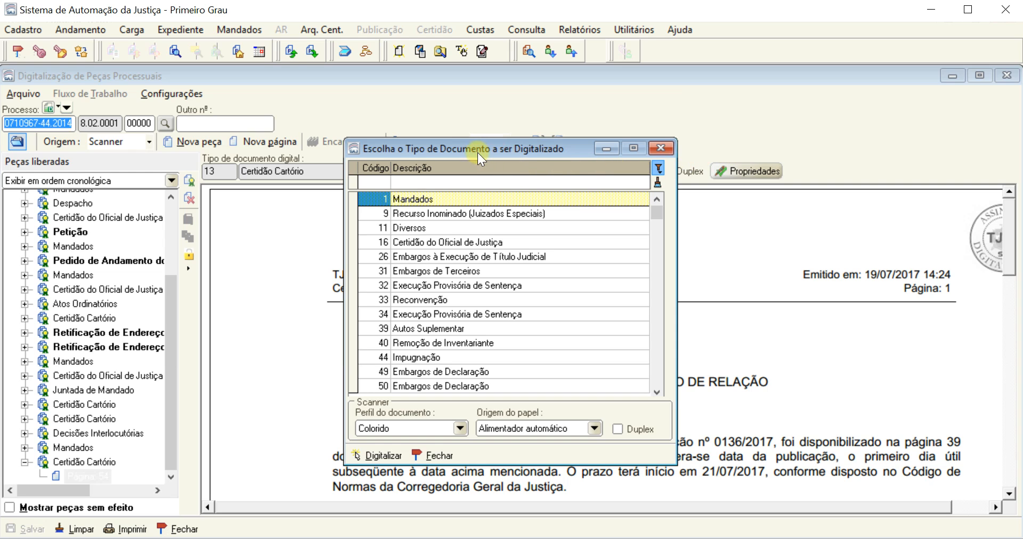
pyautogui.moveTo(470, 152); pyautogui.dragTo(492, 154)
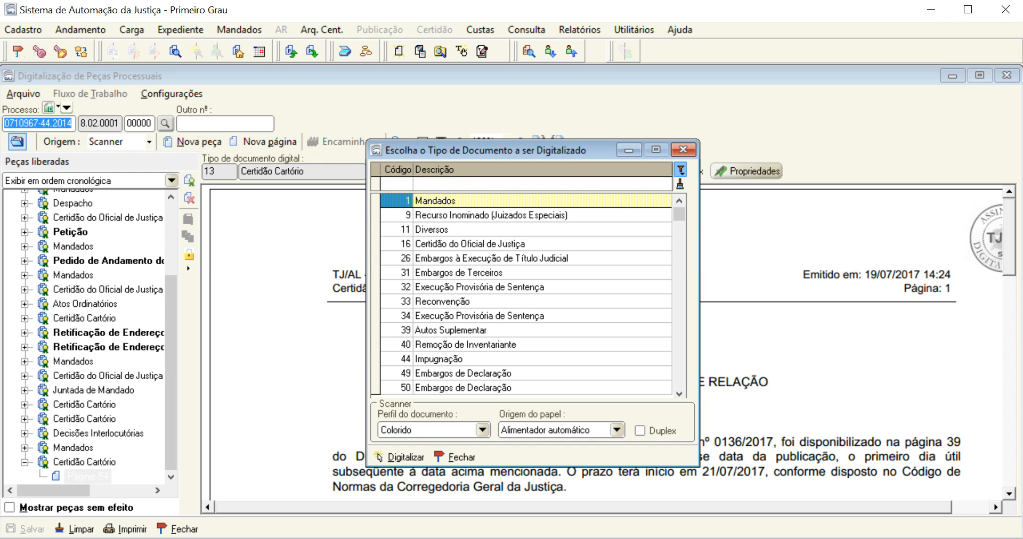
pyautogui.click(410, 183)
pyautogui.write('163')
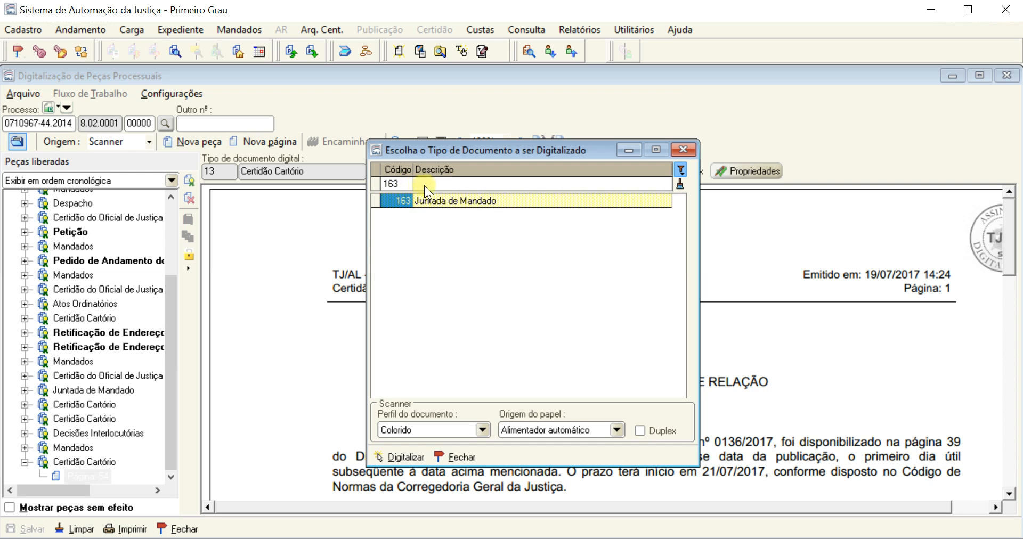
pyautogui.click(481, 202)
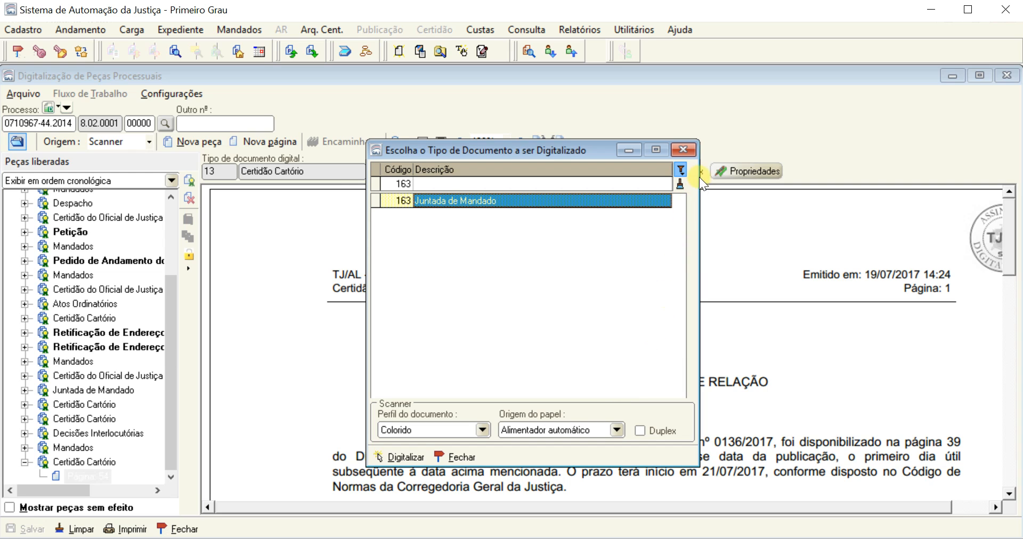
# Close the document type selection without scanning and return to the officer's work queue
pyautogui.click(695, 148)
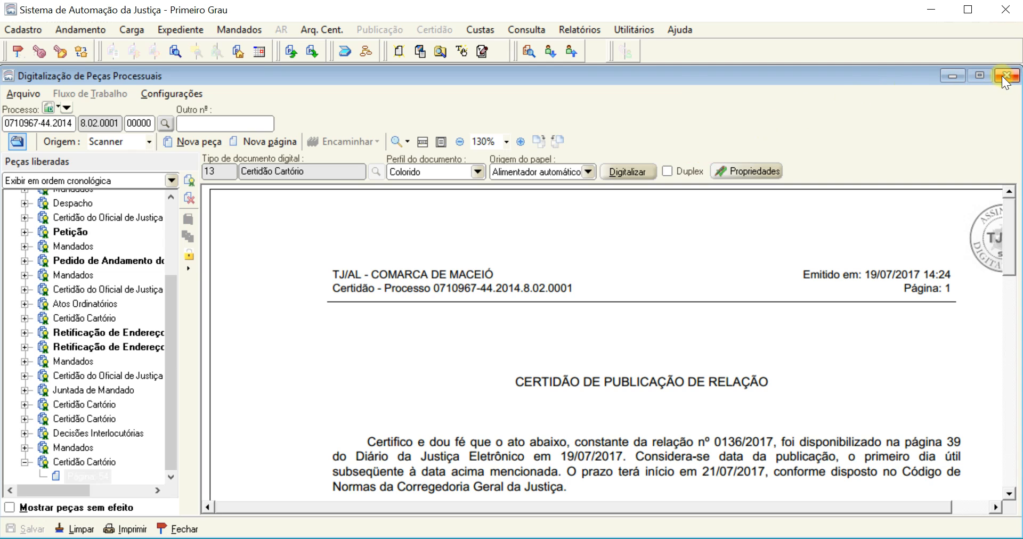
pyautogui.click(530, 29)
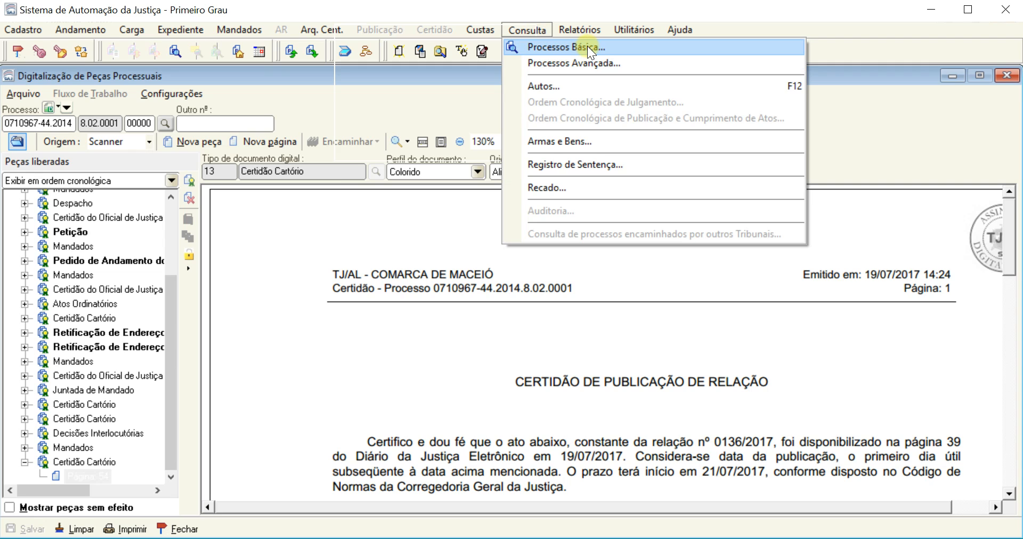
pyautogui.click(847, 76)
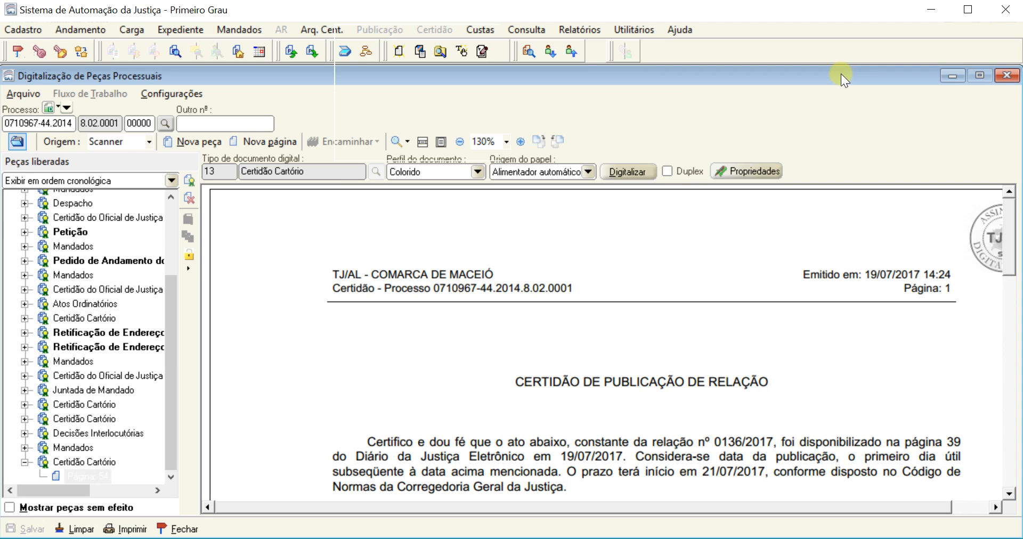
pyautogui.click(1018, 78)
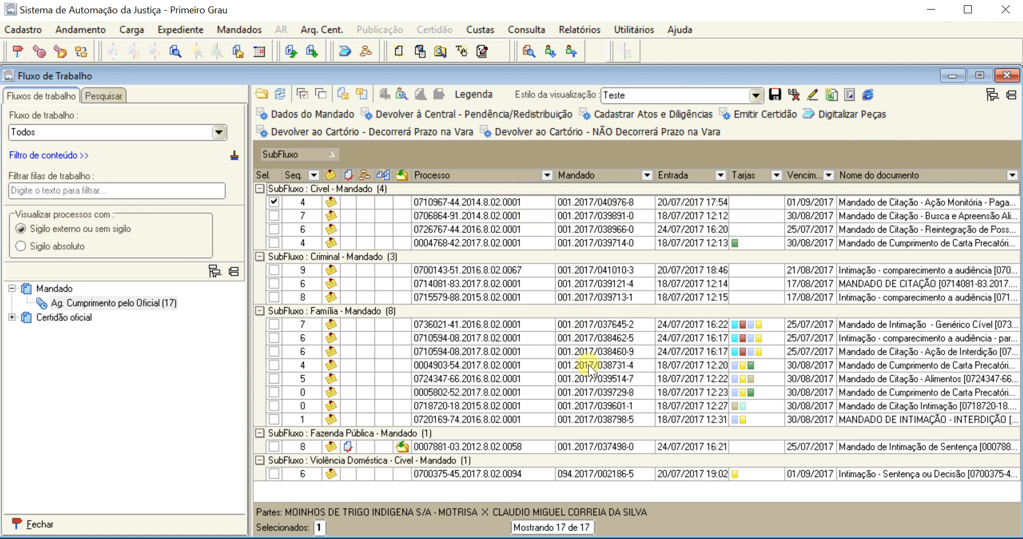
# Select the checked Cível mandado and open its digital case pieces in the scanning window, dismissing the document type selection
pyautogui.click(608, 201)
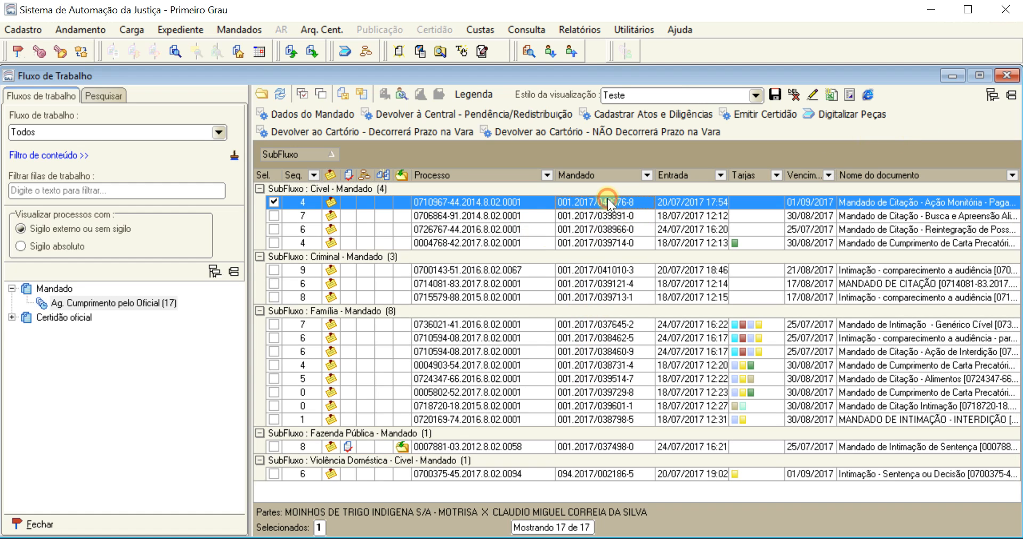
pyautogui.click(842, 109)
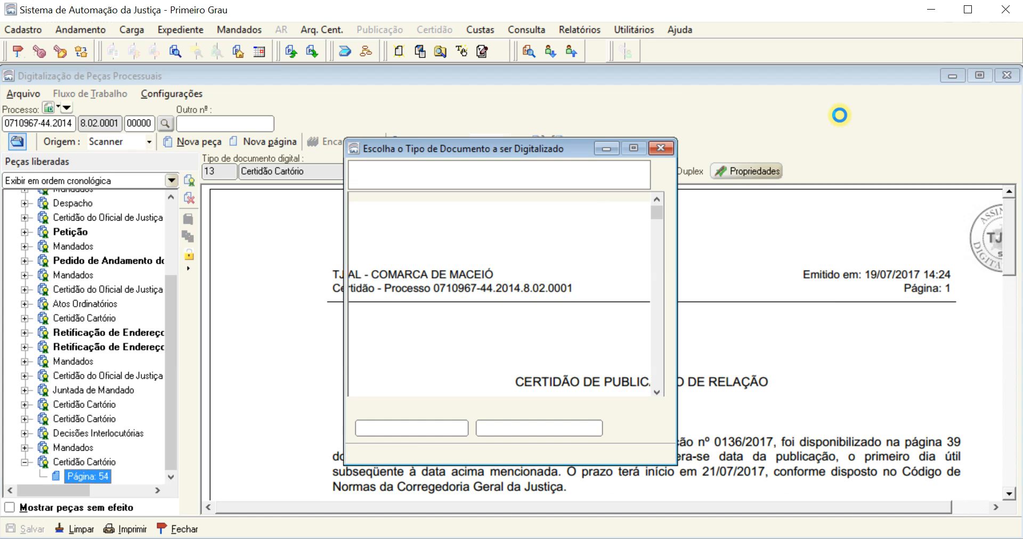
pyautogui.click(661, 147)
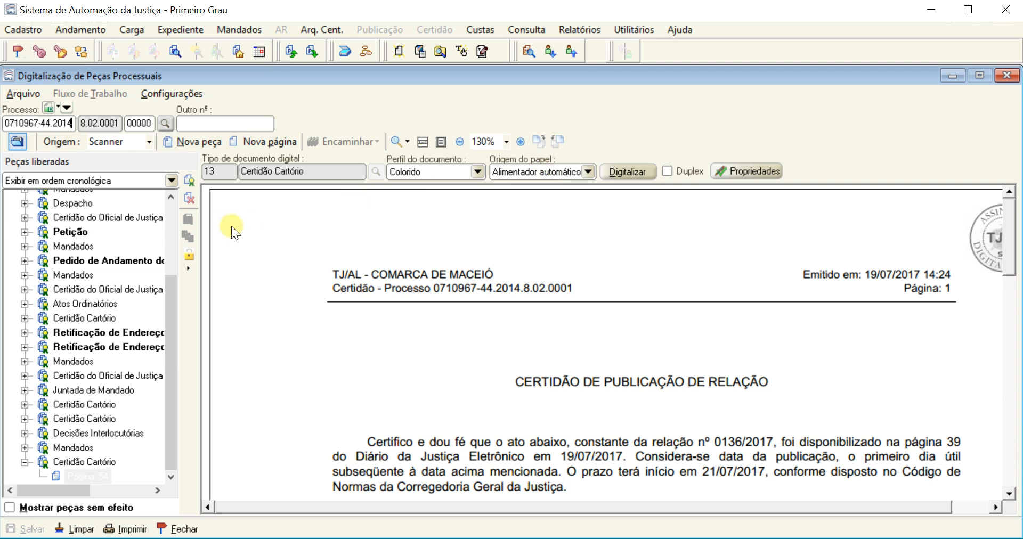
# View page 53 of the last Mandados piece, examine its payment order, and close the scanning and work queue windows
pyautogui.moveTo(166, 309); pyautogui.dragTo(156, 384)
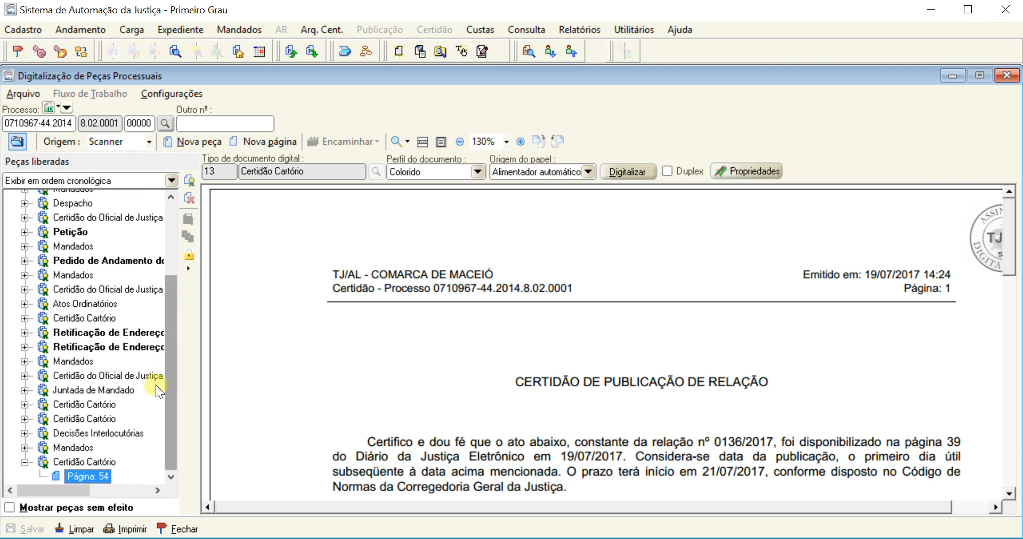
pyautogui.doubleClick(74, 447)
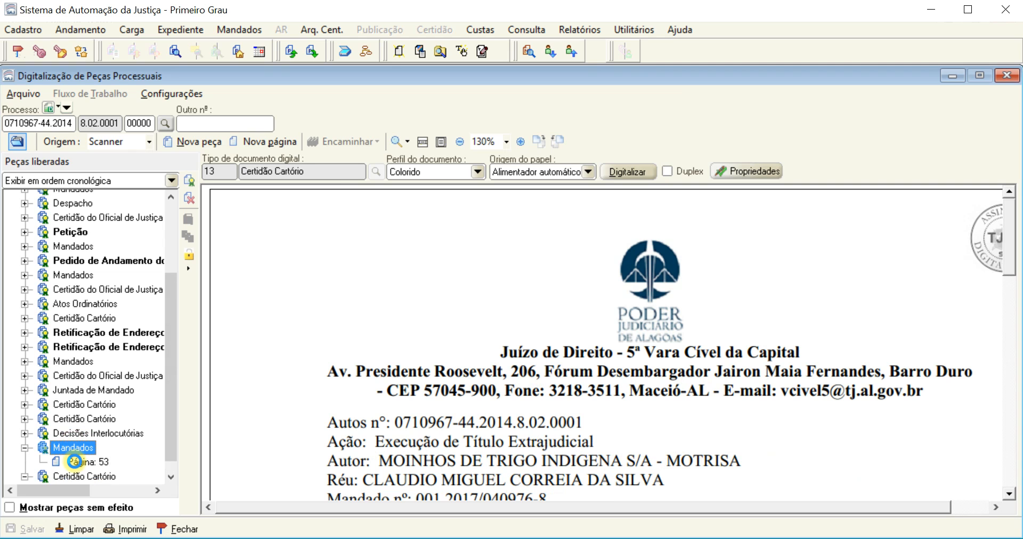
pyautogui.click(73, 462)
pyautogui.moveTo(308, 460); pyautogui.dragTo(395, 255)
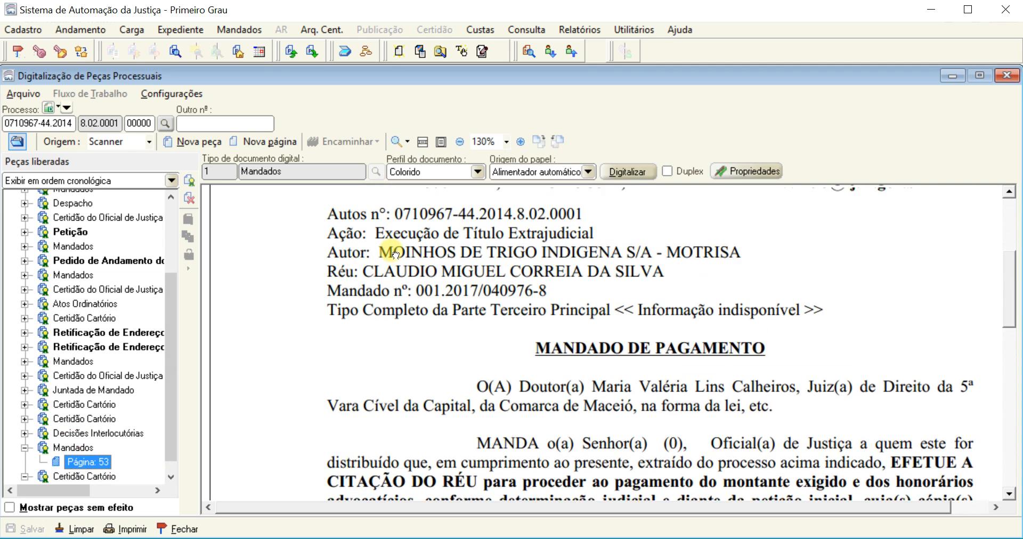
pyautogui.scroll(3, 395, 255)
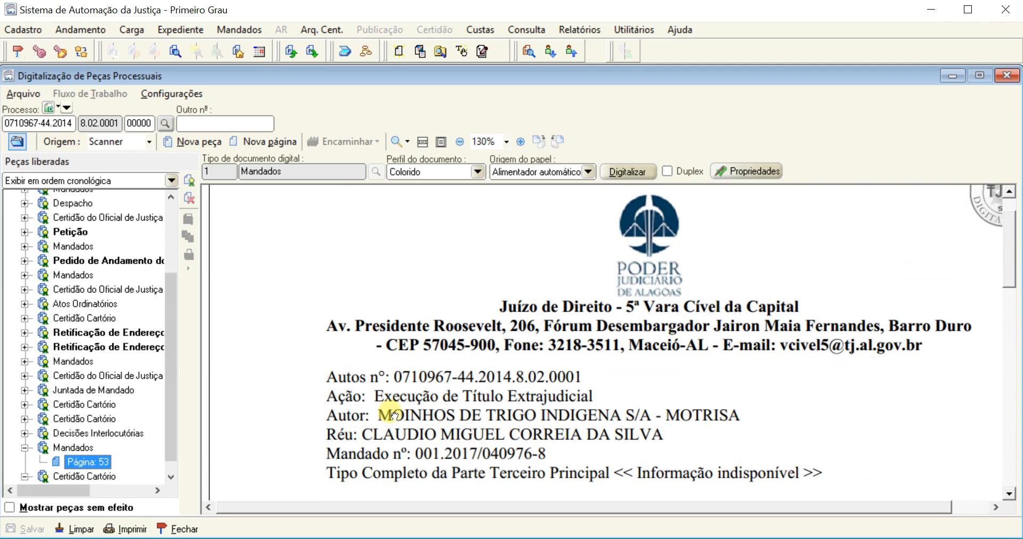
pyautogui.click(75, 460)
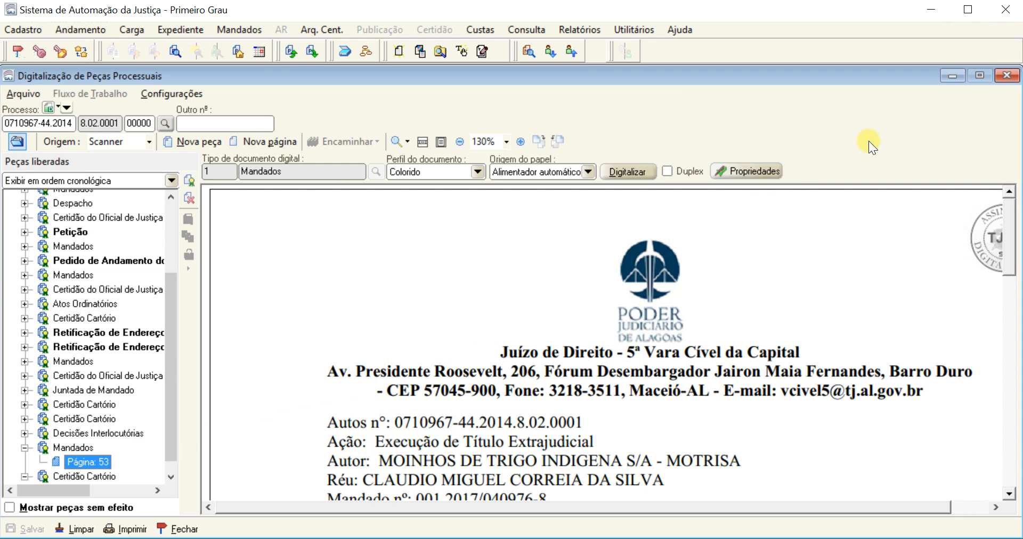
pyautogui.click(1007, 77)
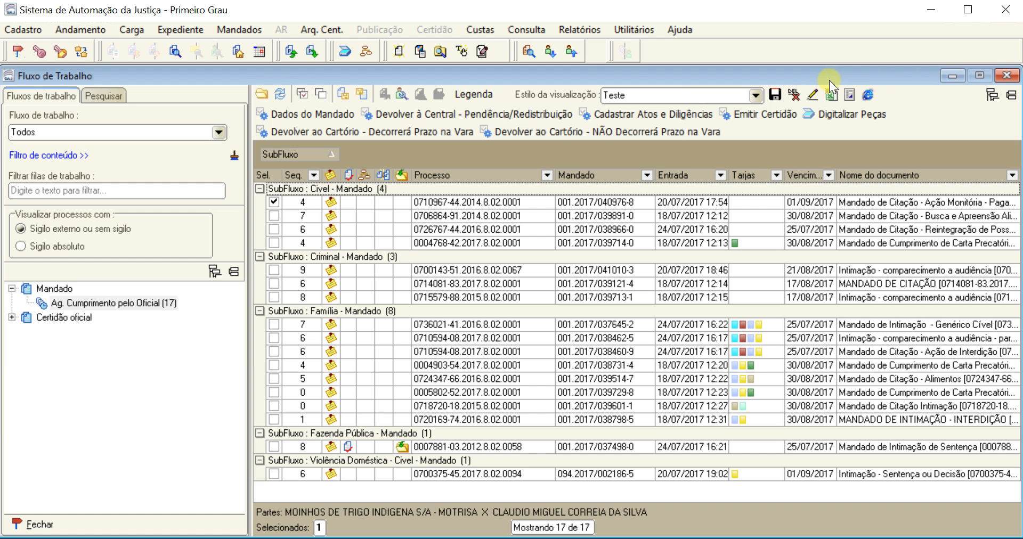
pyautogui.click(1008, 78)
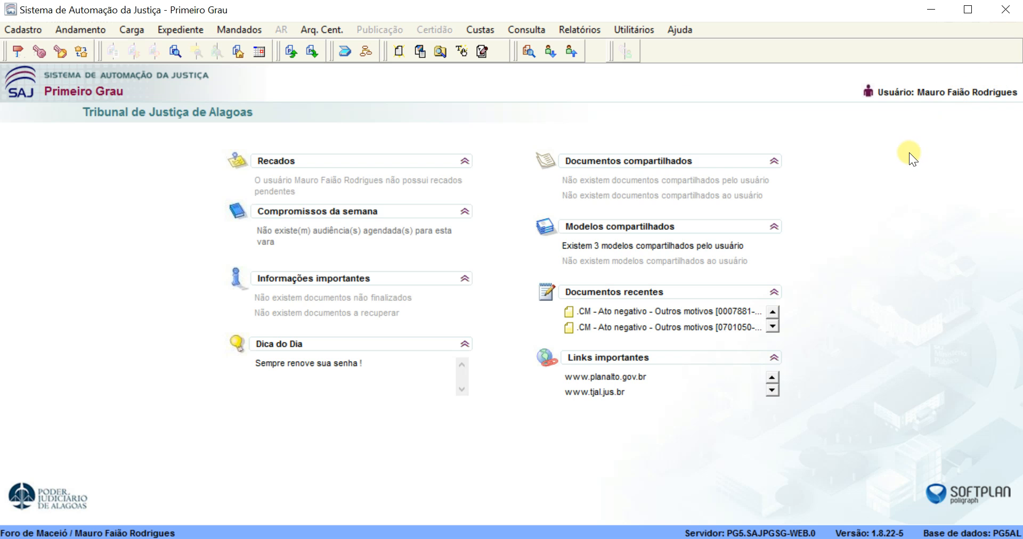